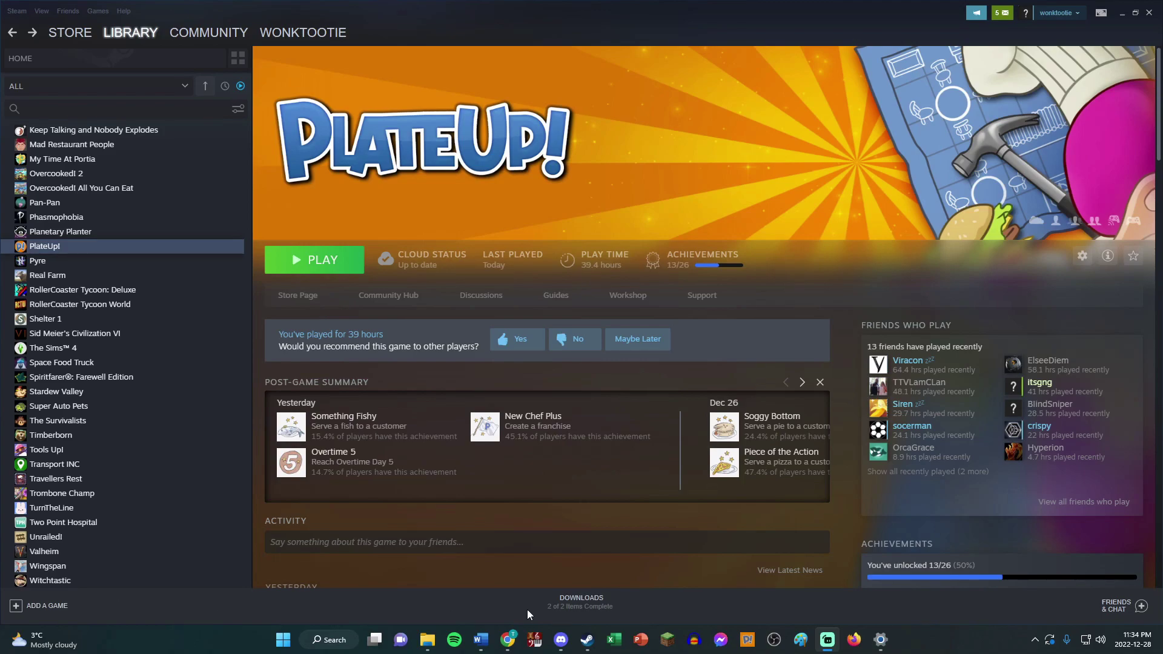
# - Search the PlateUp! Workshop for "kitchen lib" and subscribe to KitchenLib, continuing past its required items notice
pyautogui.moveTo(161, 46)
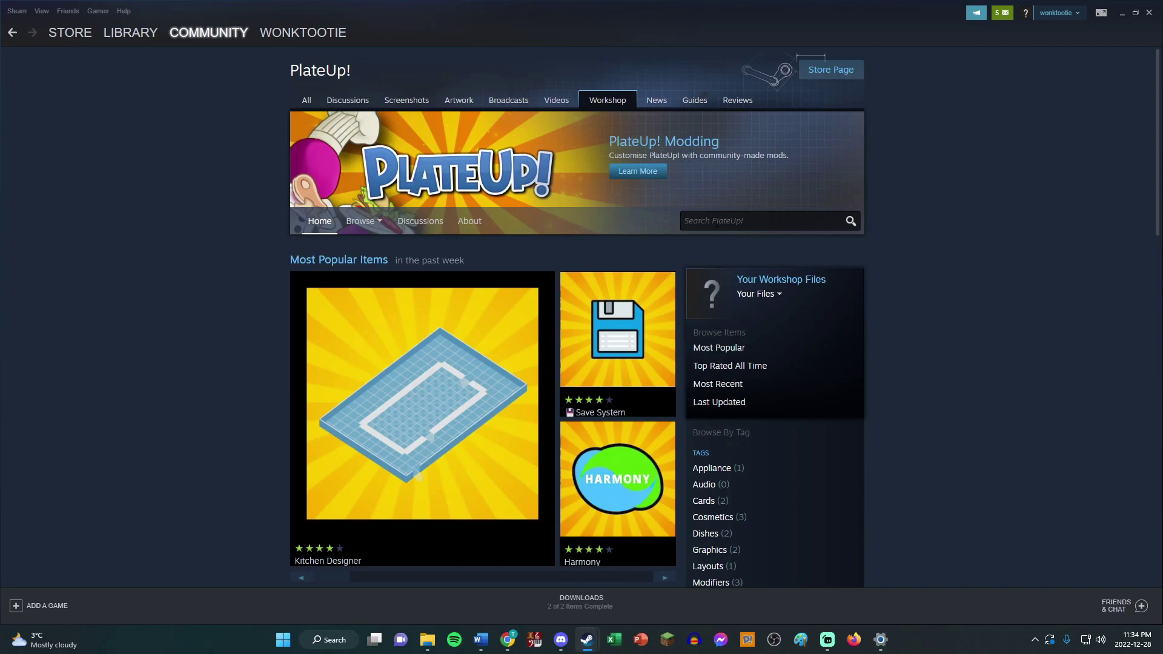
pyautogui.click(716, 222)
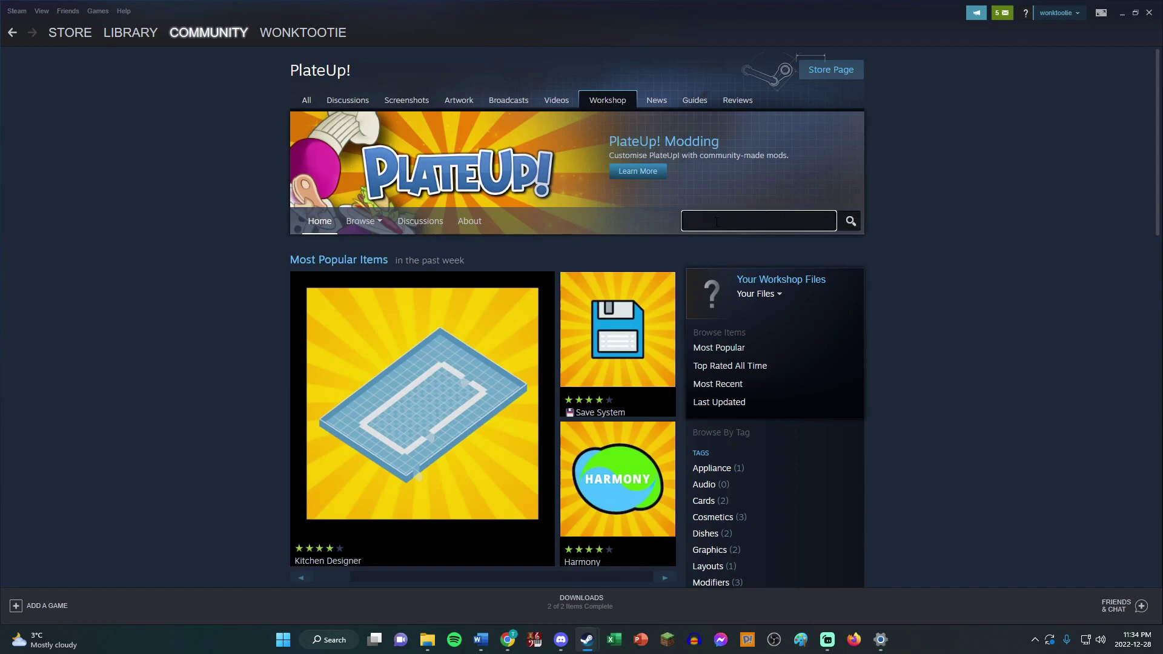
pyautogui.write('kitchen lib')
pyautogui.press('Return')
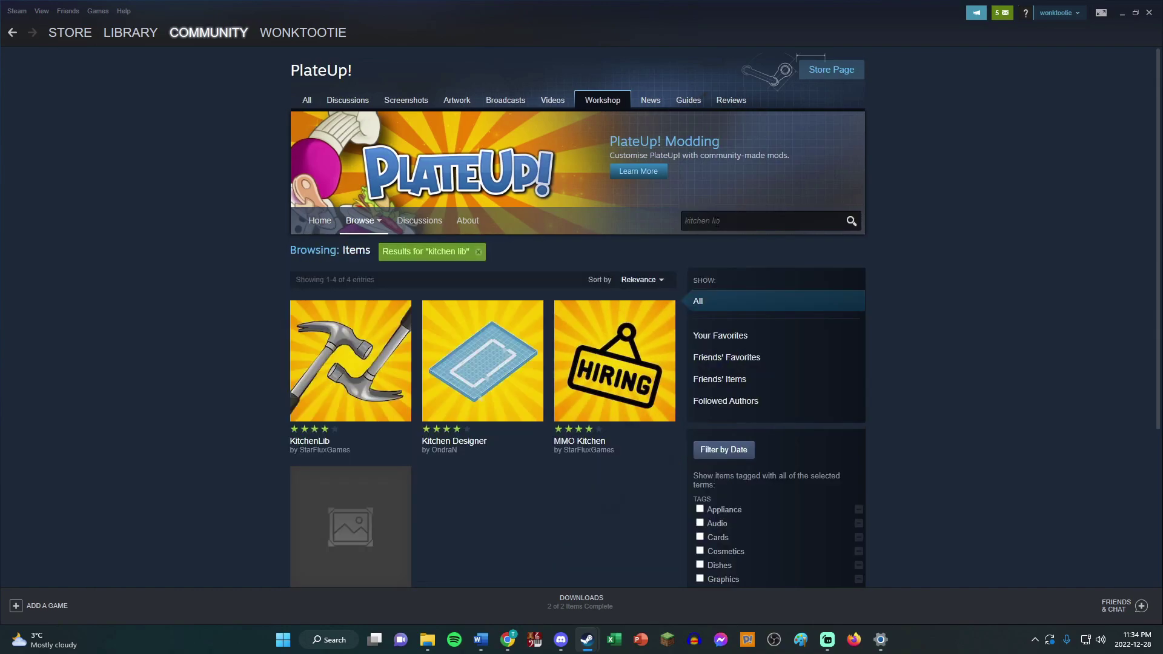
pyautogui.moveTo(335, 383)
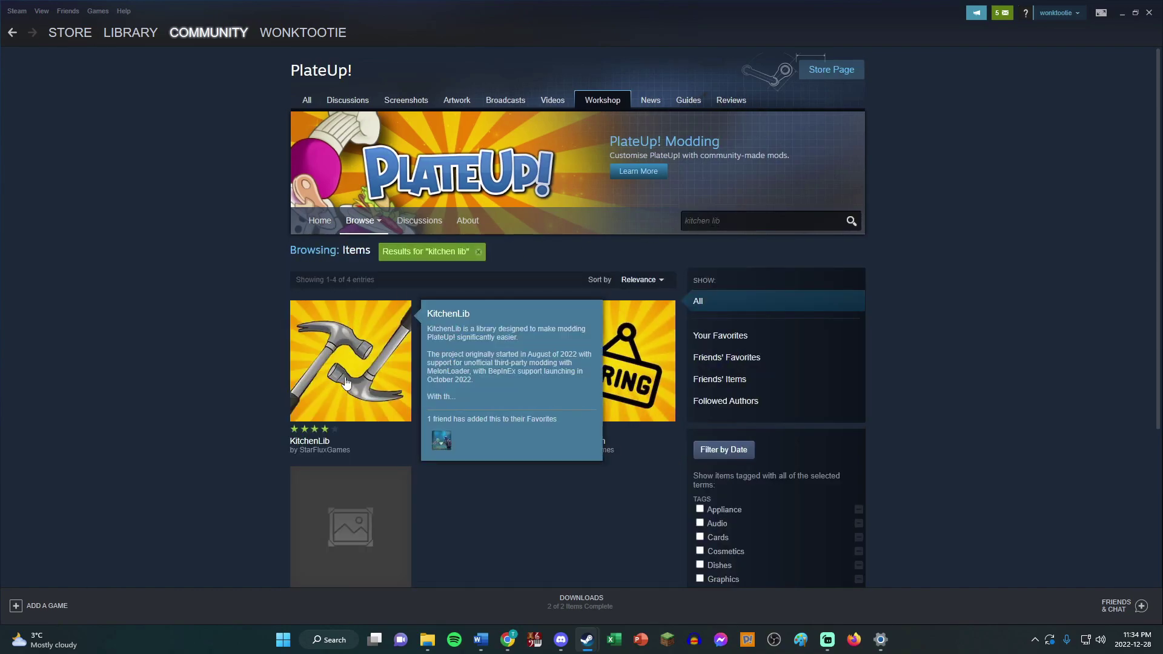
pyautogui.click(347, 381)
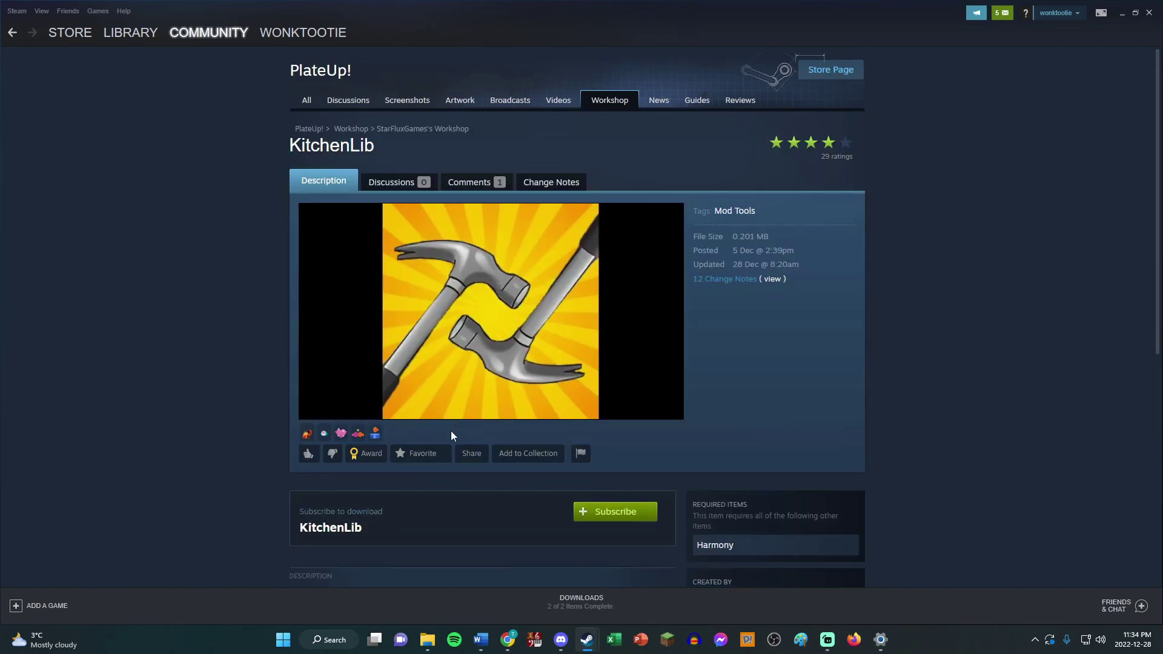
pyautogui.click(634, 521)
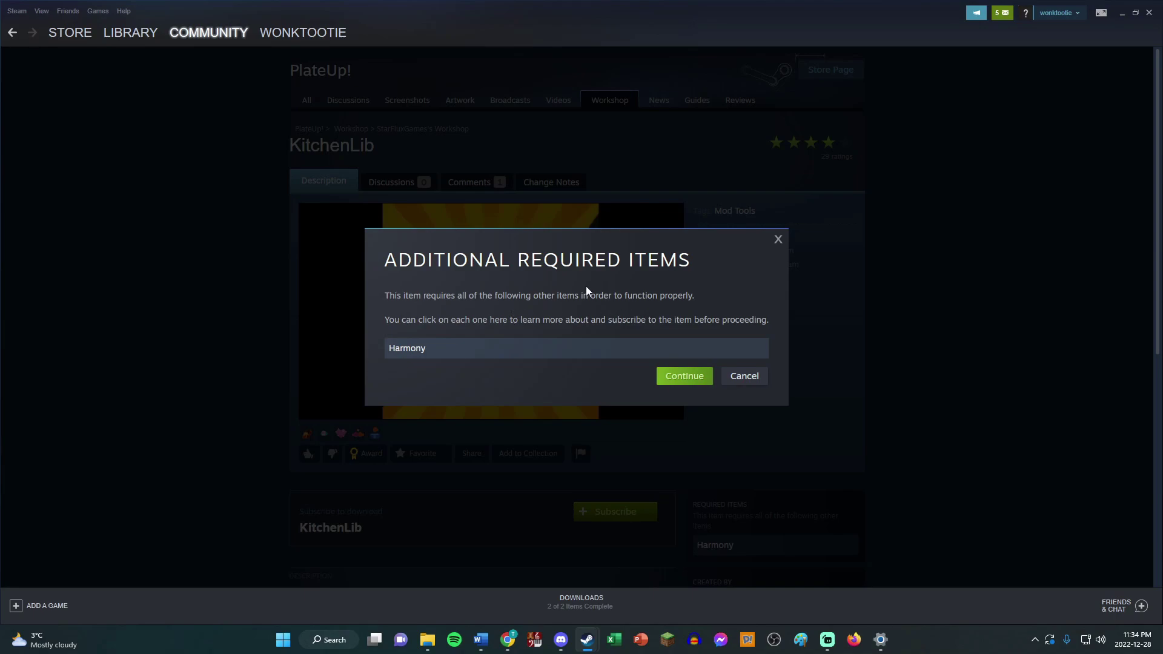
pyautogui.click(683, 377)
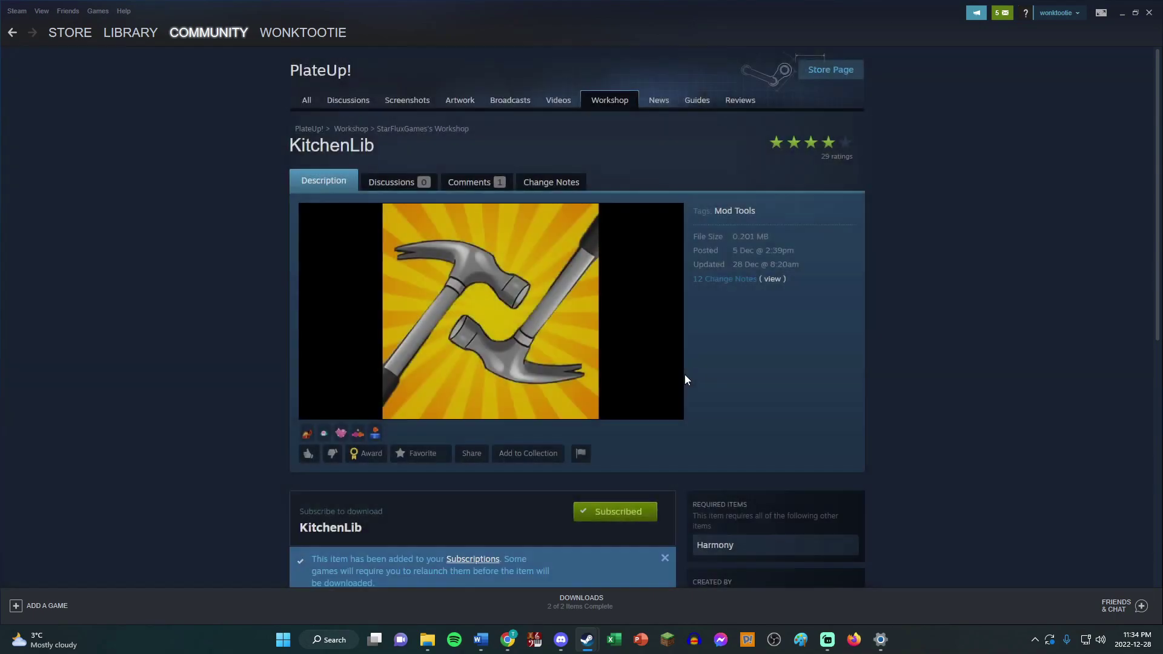
# - Return to the Workshop search, look for "harmony" and subscribe to the Harmony mod
pyautogui.click(13, 32)
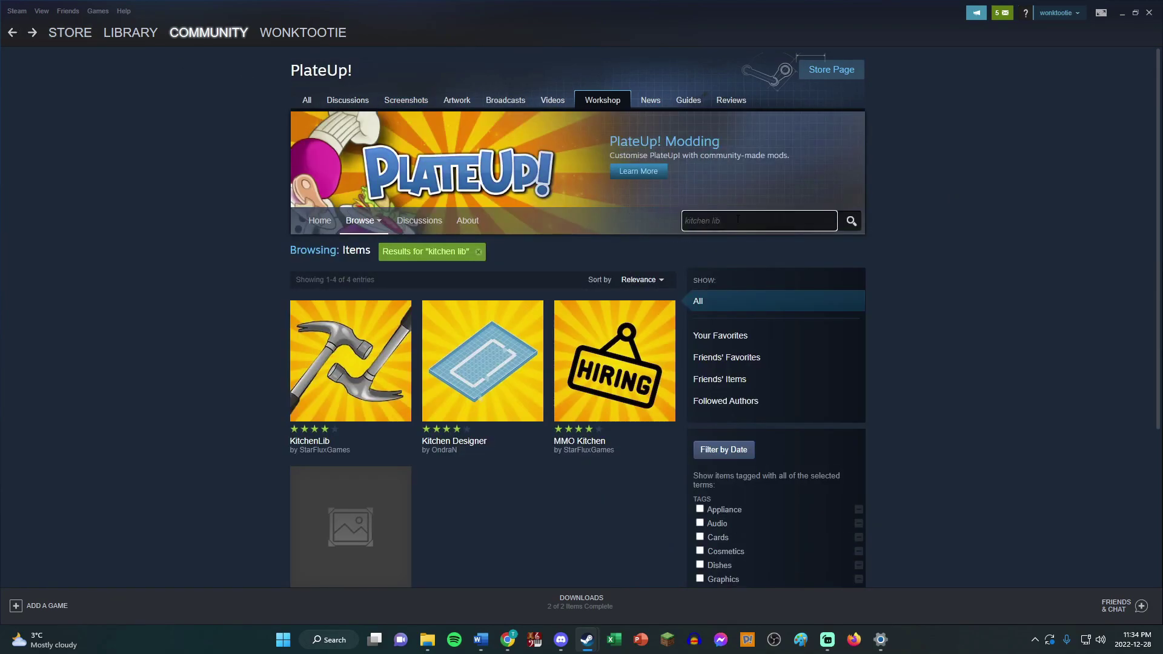
pyautogui.hotkey('ctrl', 'a')
pyautogui.press('BackSpace')
pyautogui.write('harmony')
pyautogui.press('Return')
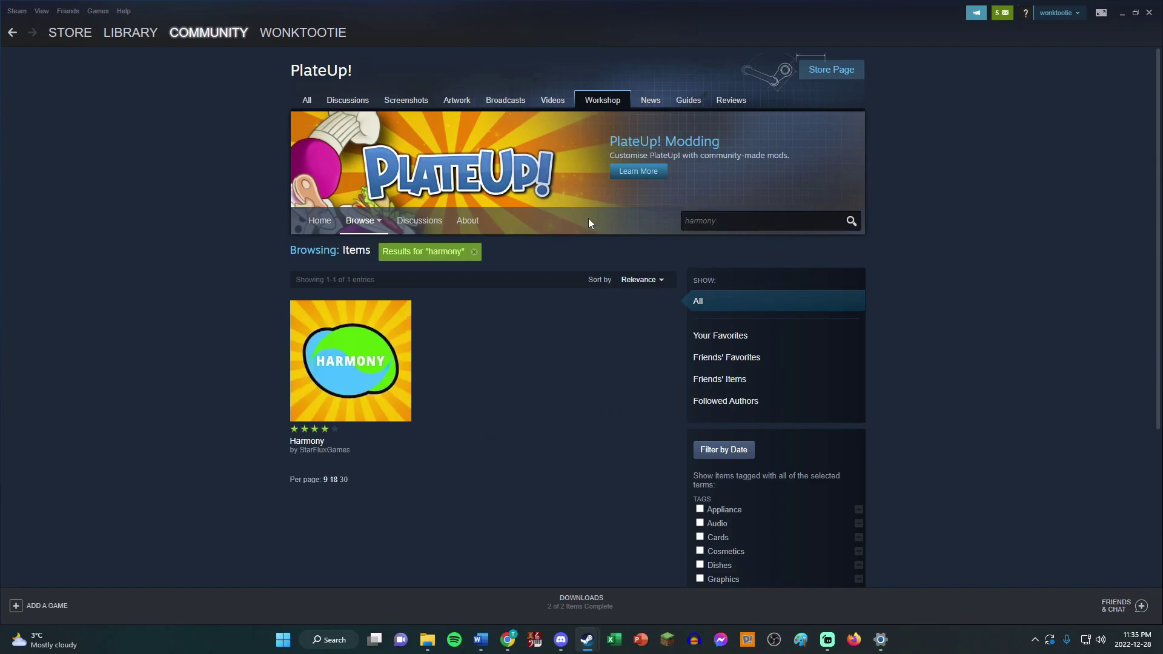
pyautogui.click(356, 359)
pyautogui.click(627, 512)
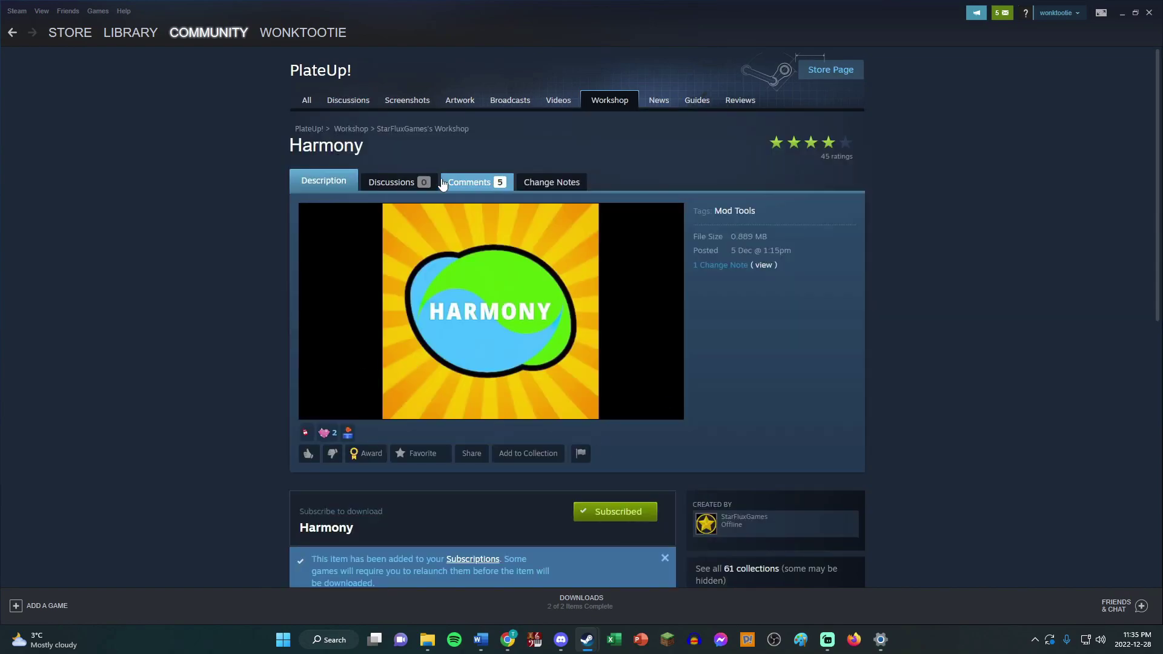
# - Search the Workshop for "names above heads" and subscribe to the Names Above Heads mod
pyautogui.click(12, 32)
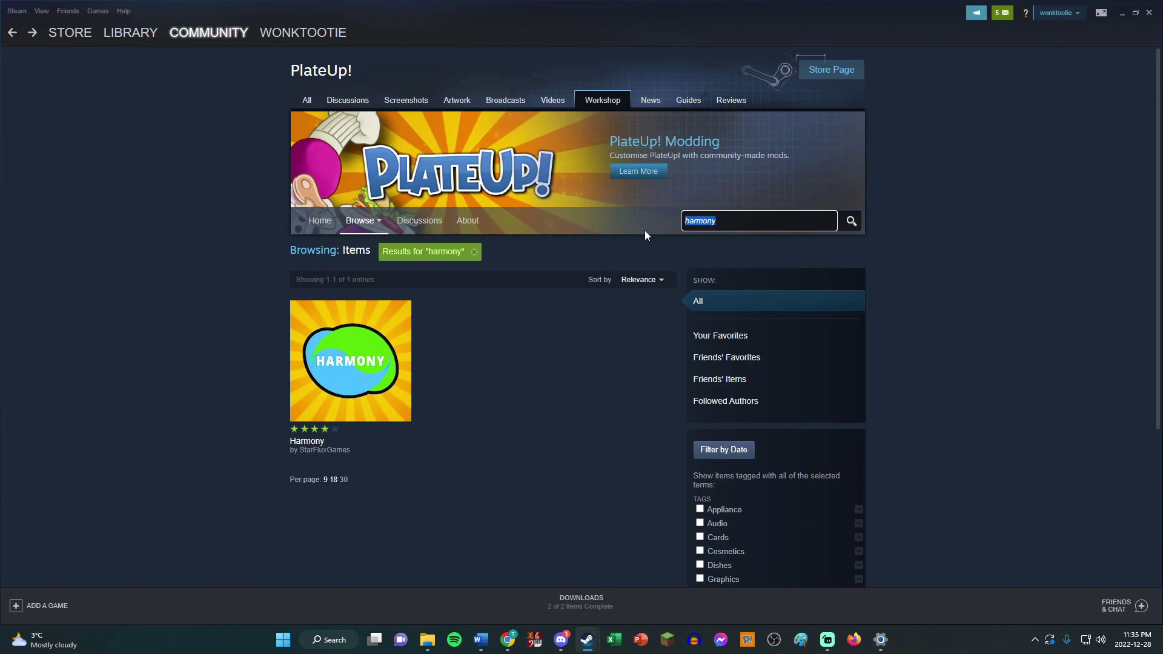
pyautogui.write('names above heads')
pyautogui.press('Return')
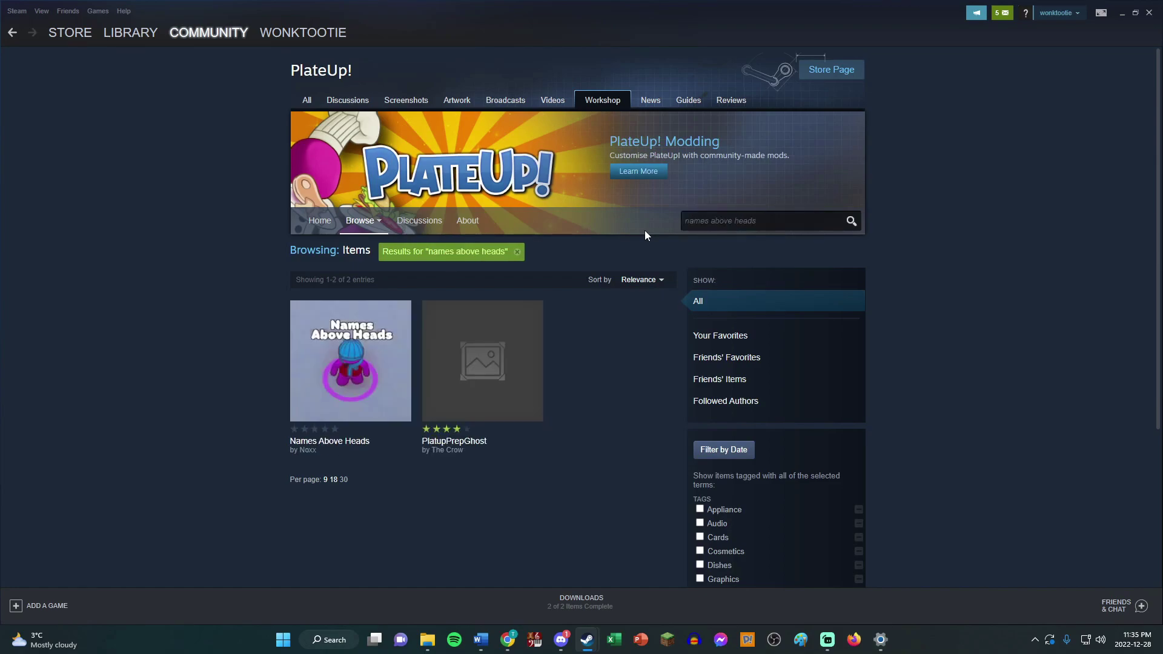
pyautogui.click(337, 354)
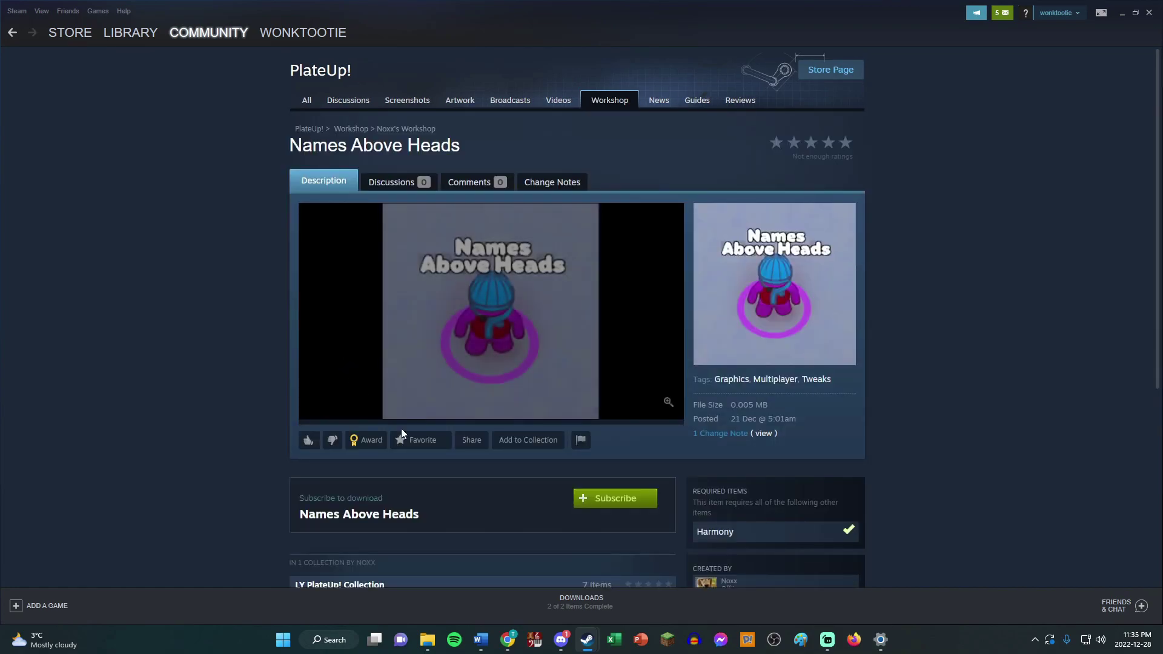
pyautogui.click(610, 499)
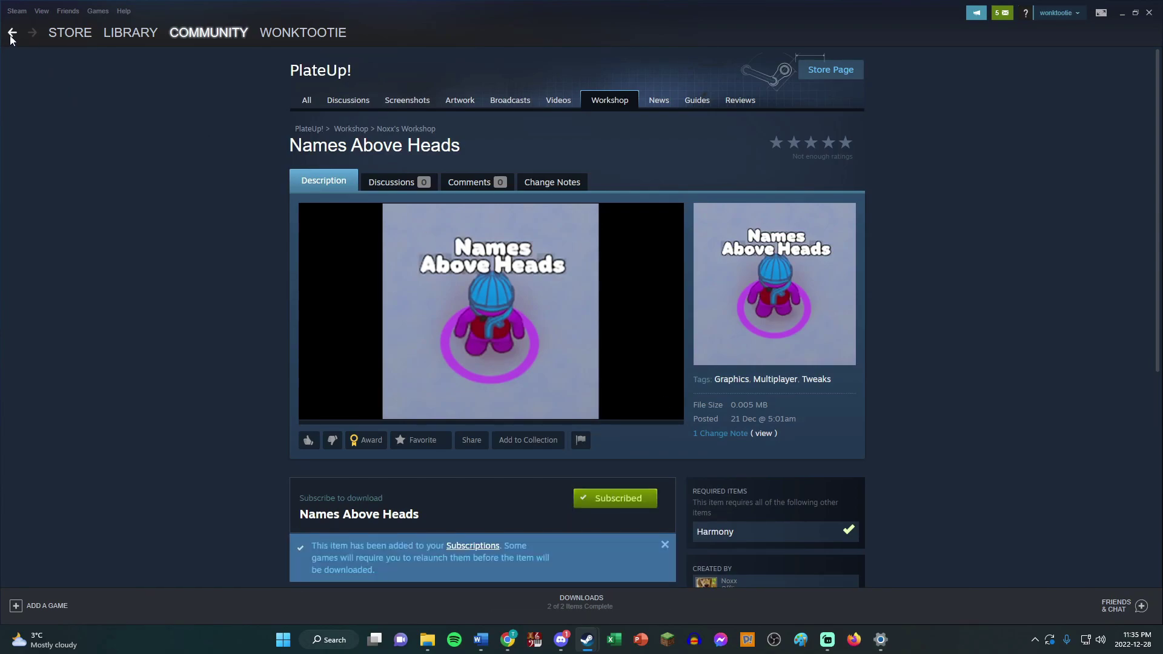
# - Search the Workshop for "streamer outfit" and subscribe to the Streamer Outfit Pack
pyautogui.click(12, 32)
pyautogui.click(731, 222)
pyautogui.hotkey('ctrl', 'a')
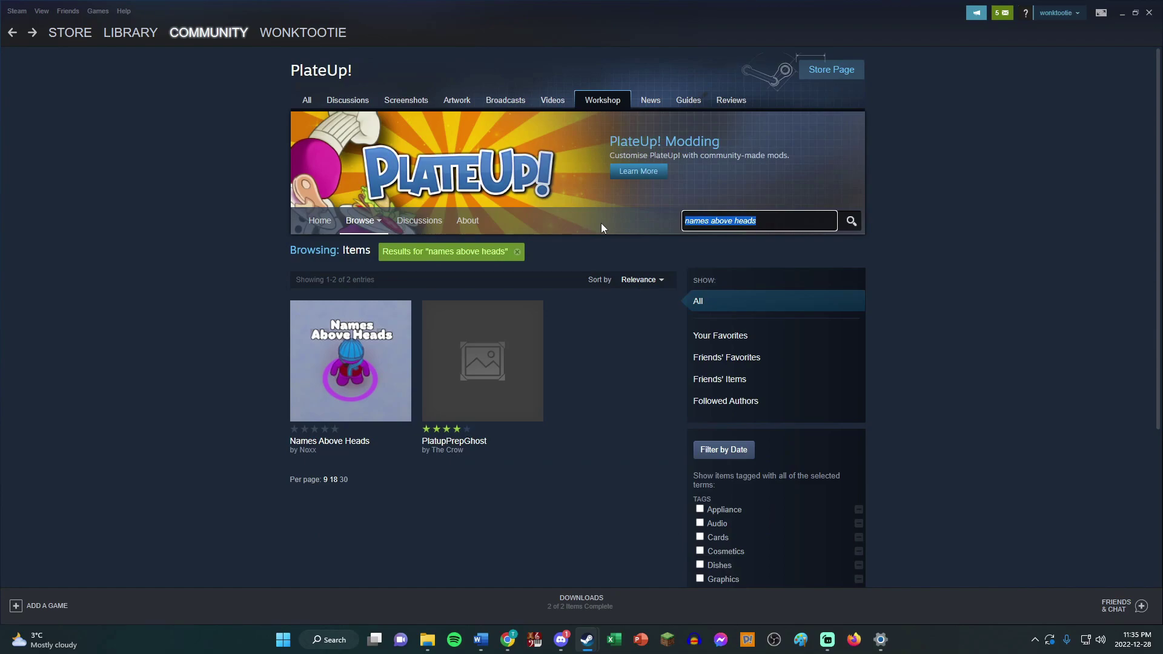
pyautogui.write('streamer outfit')
pyautogui.press('Return')
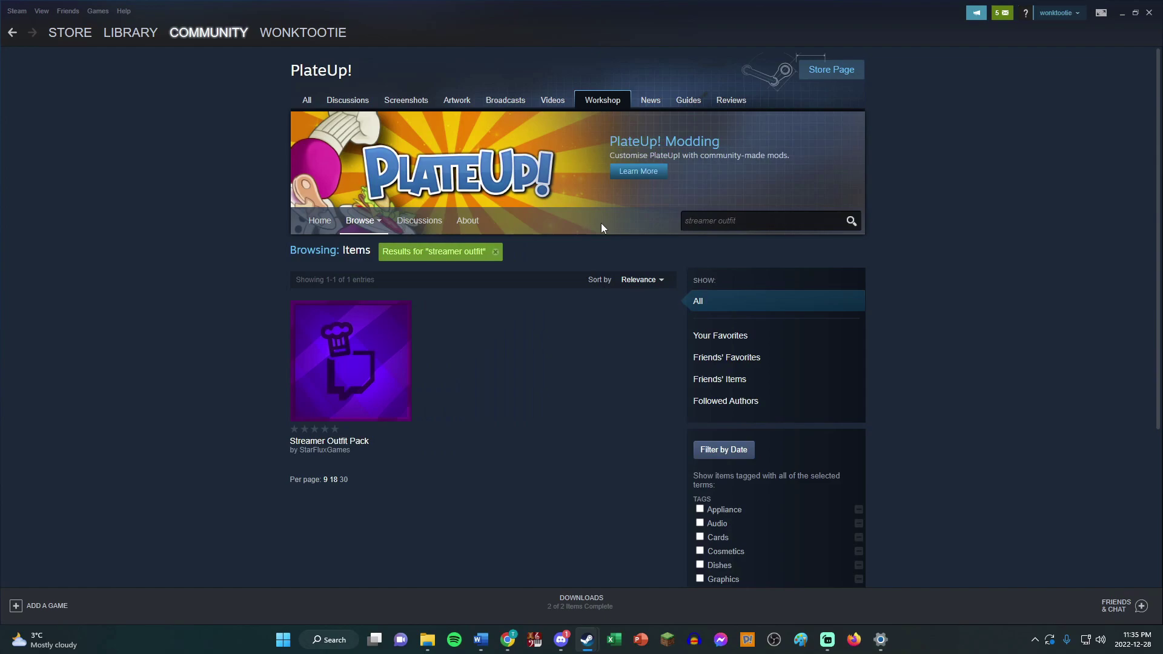
pyautogui.click(350, 376)
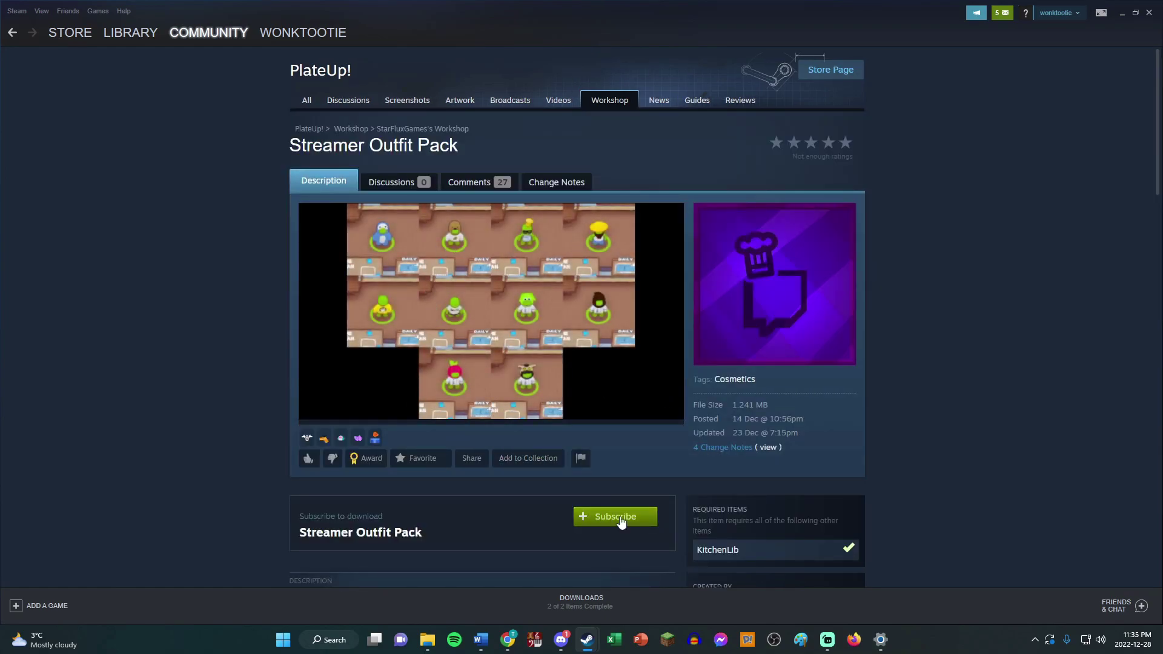
pyautogui.click(618, 520)
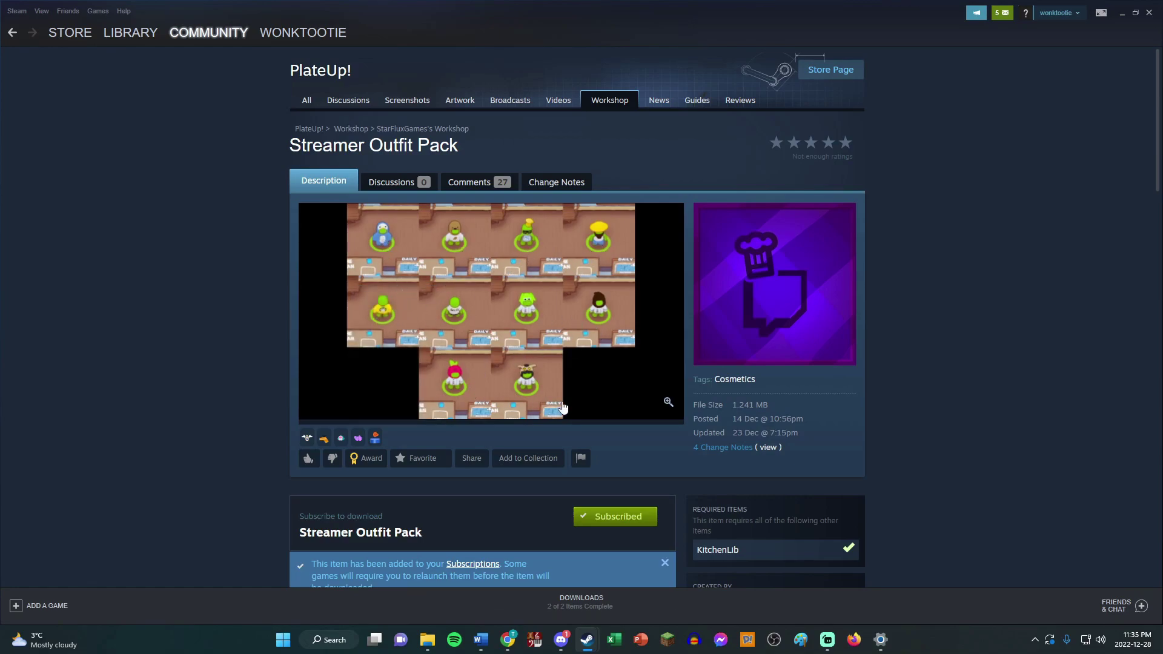
# - Search the Workshop for "midrun cosmetic" and subscribe to Midrun Cosmetic Stations
pyautogui.click(17, 37)
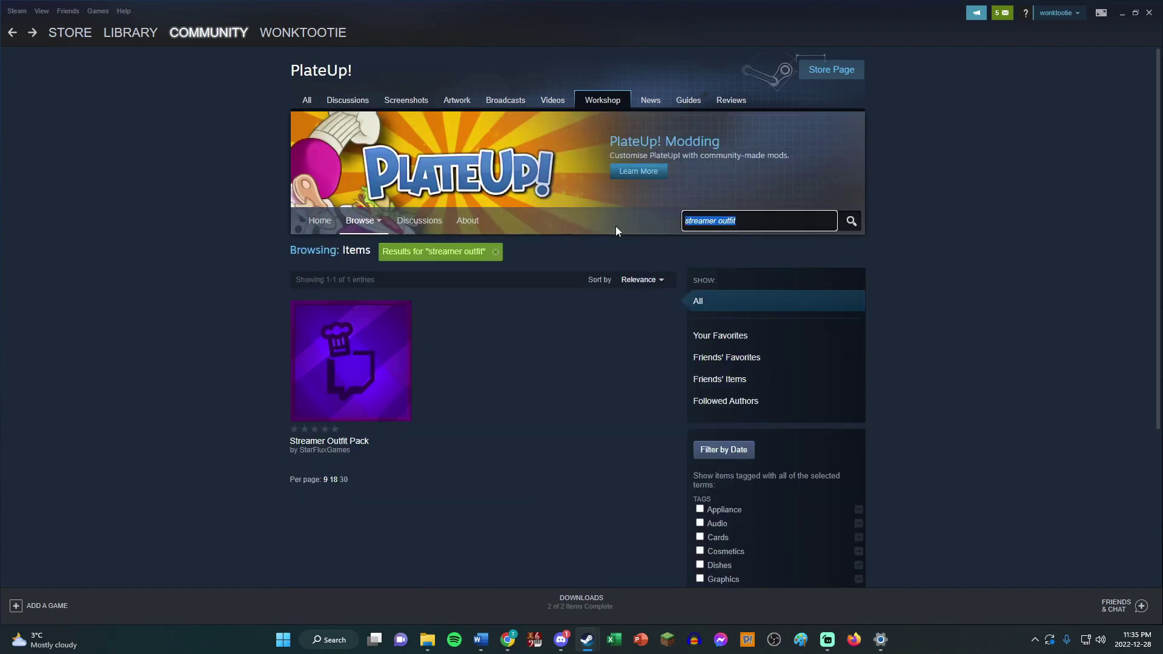
pyautogui.write('midrun cosmetic')
pyautogui.press('Return')
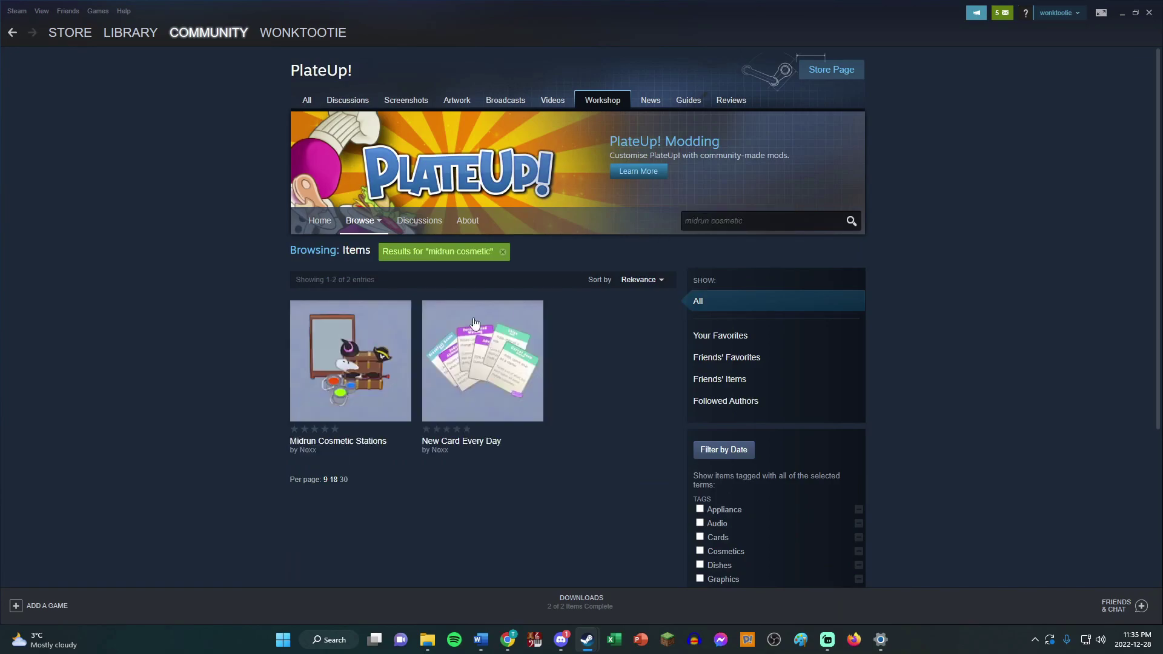
pyautogui.click(341, 367)
pyautogui.click(621, 503)
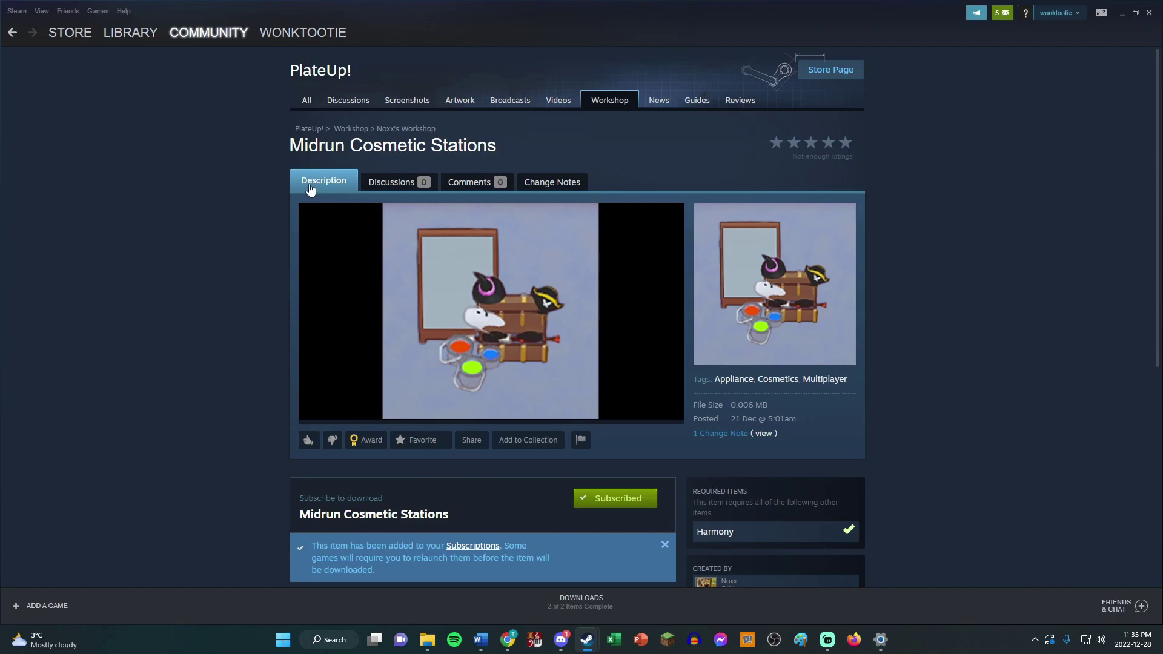
# - Return to the Workshop item list and search it for "platupprep"
pyautogui.click(16, 36)
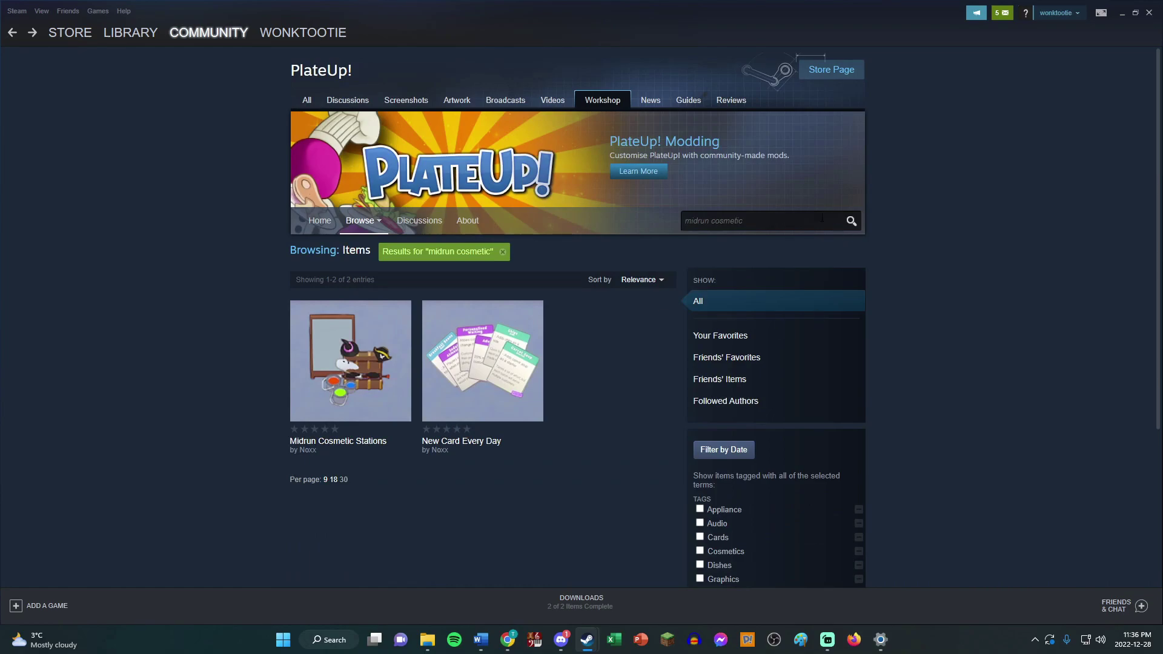
pyautogui.press('BackSpace')
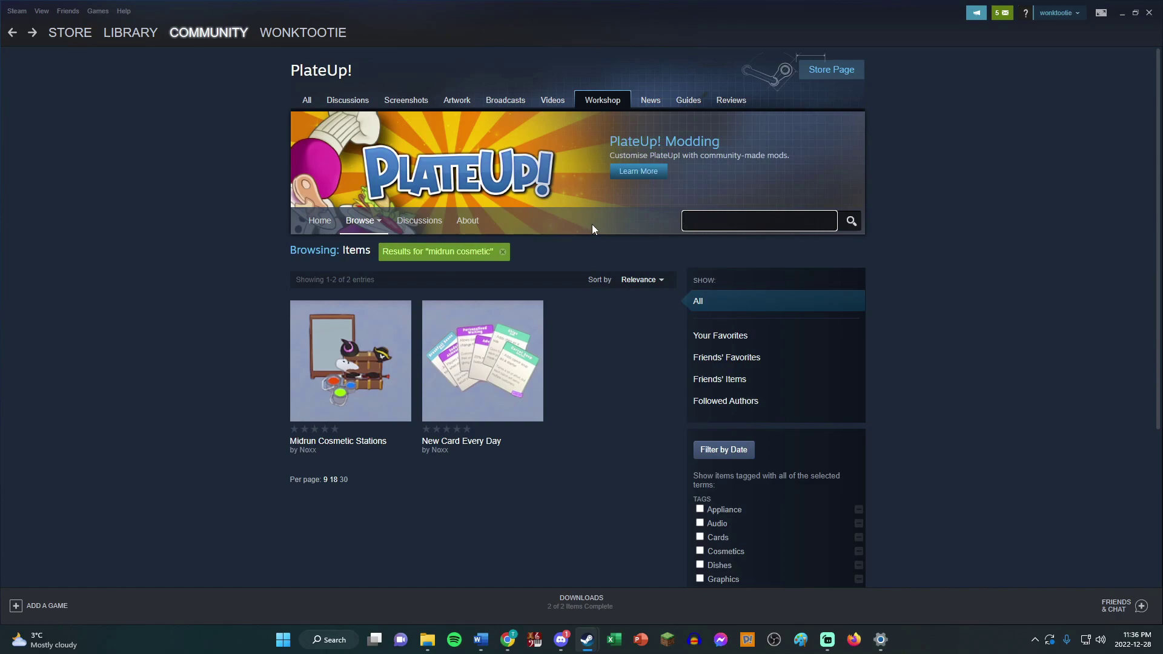
pyautogui.write('platupprep')
pyautogui.press('Return')
# - Change the Workshop search to "prep" and subscribe to the PlatupPrepGhost mod
pyautogui.doubleClick(706, 221)
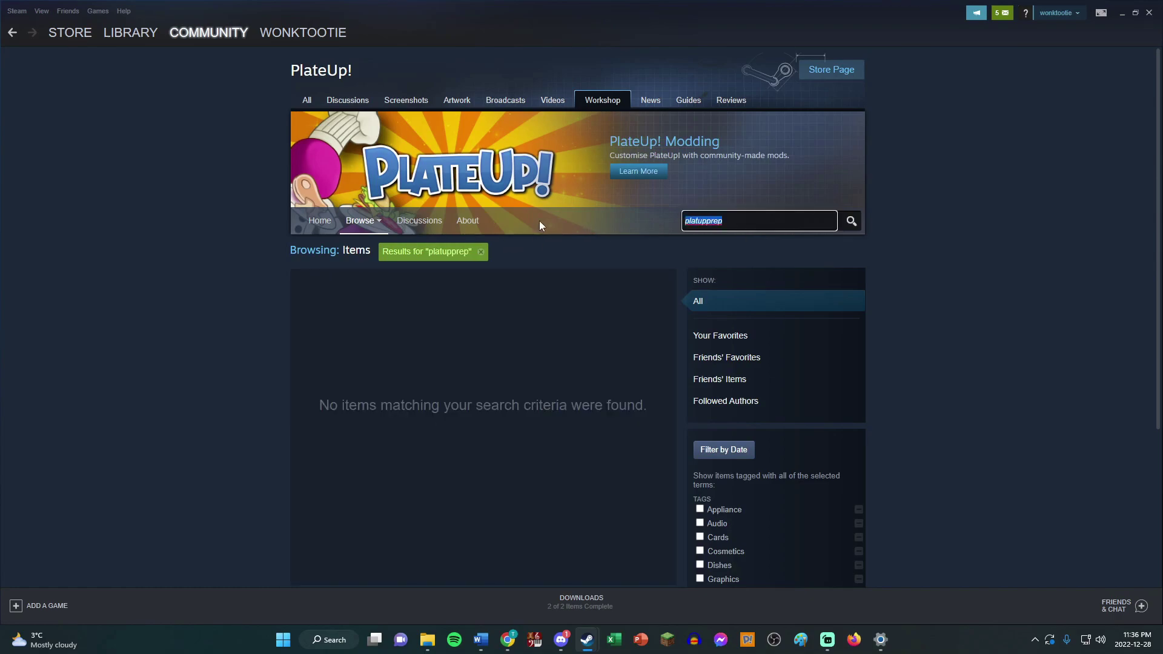
pyautogui.write('prep')
pyautogui.press('Return')
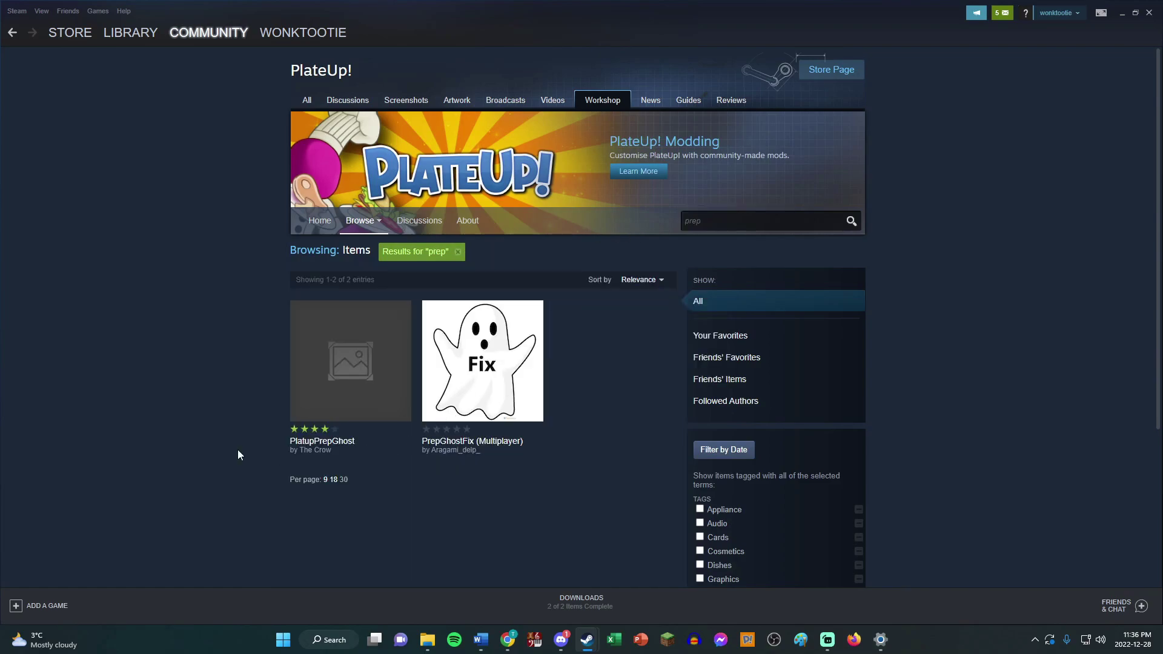
pyautogui.click(348, 372)
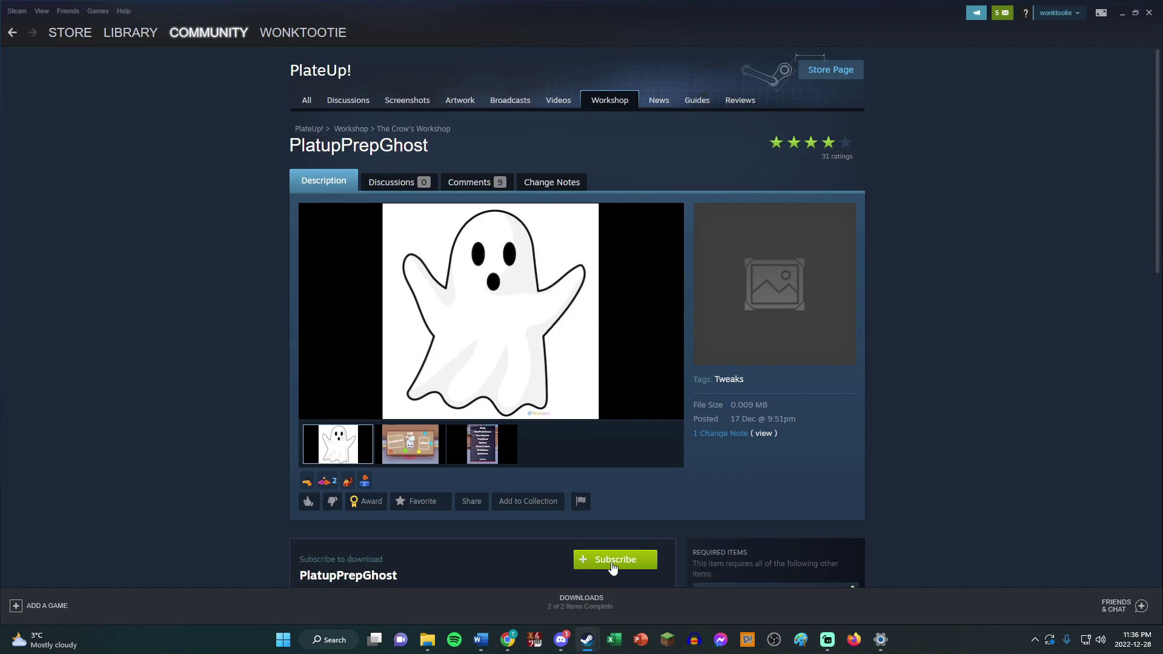
pyautogui.click(635, 561)
# - Search the Workshop for "fix" and subscribe to PrepGhostFix (Multiplayer)
pyautogui.click(13, 32)
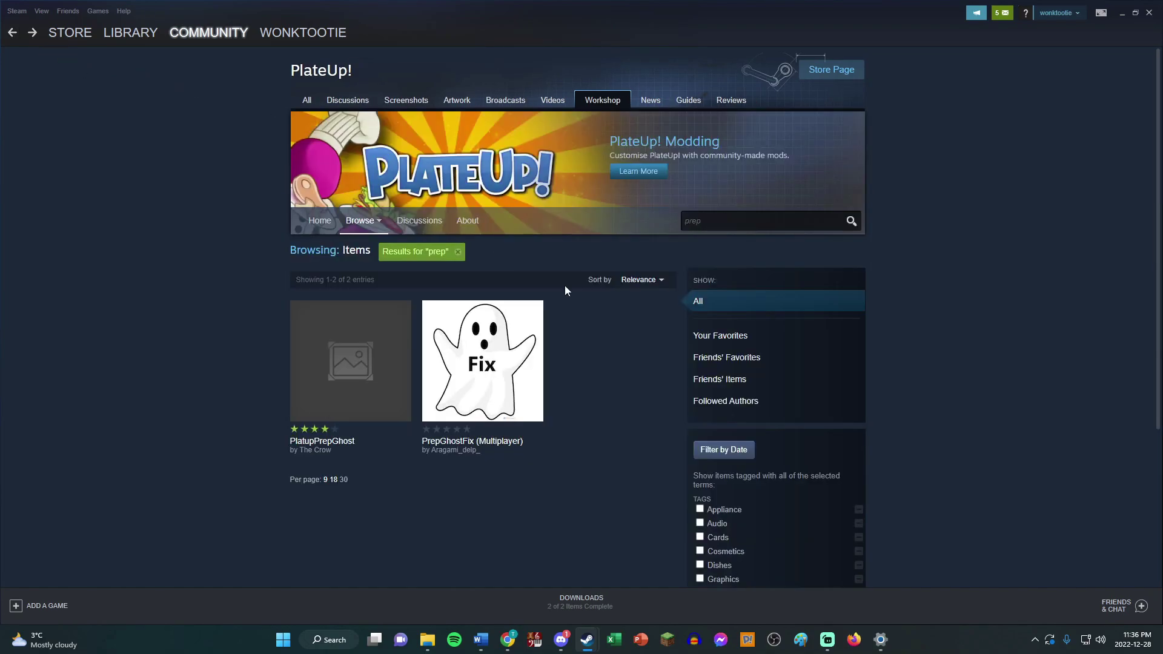
pyautogui.doubleClick(693, 220)
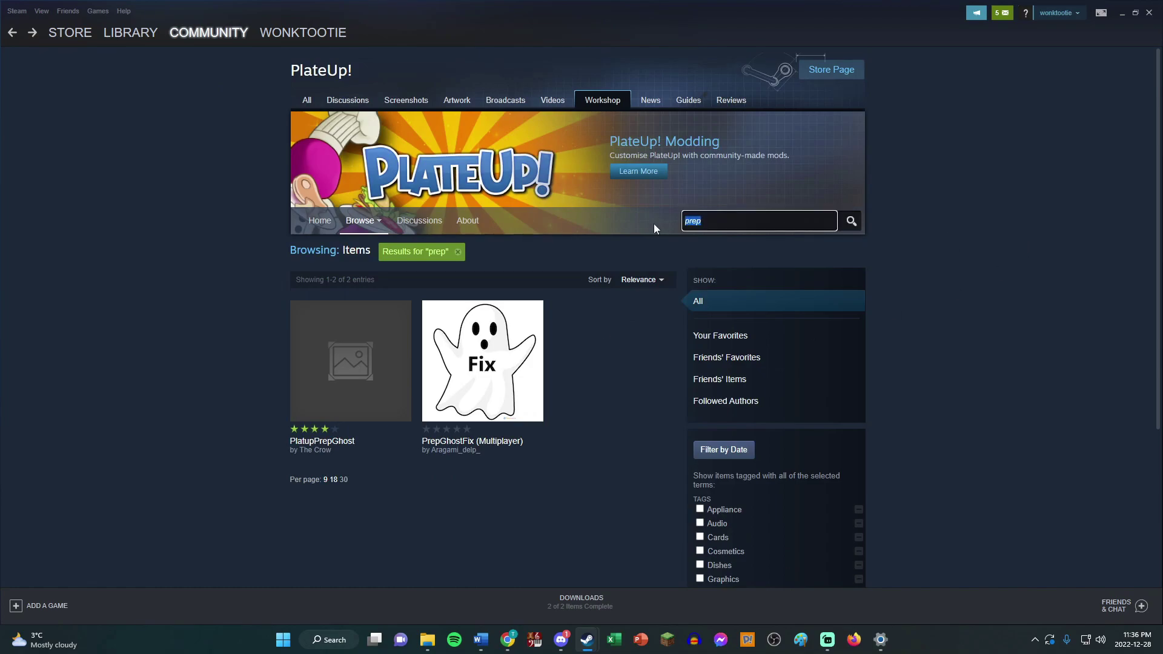
pyautogui.write('fix')
pyautogui.press('Return')
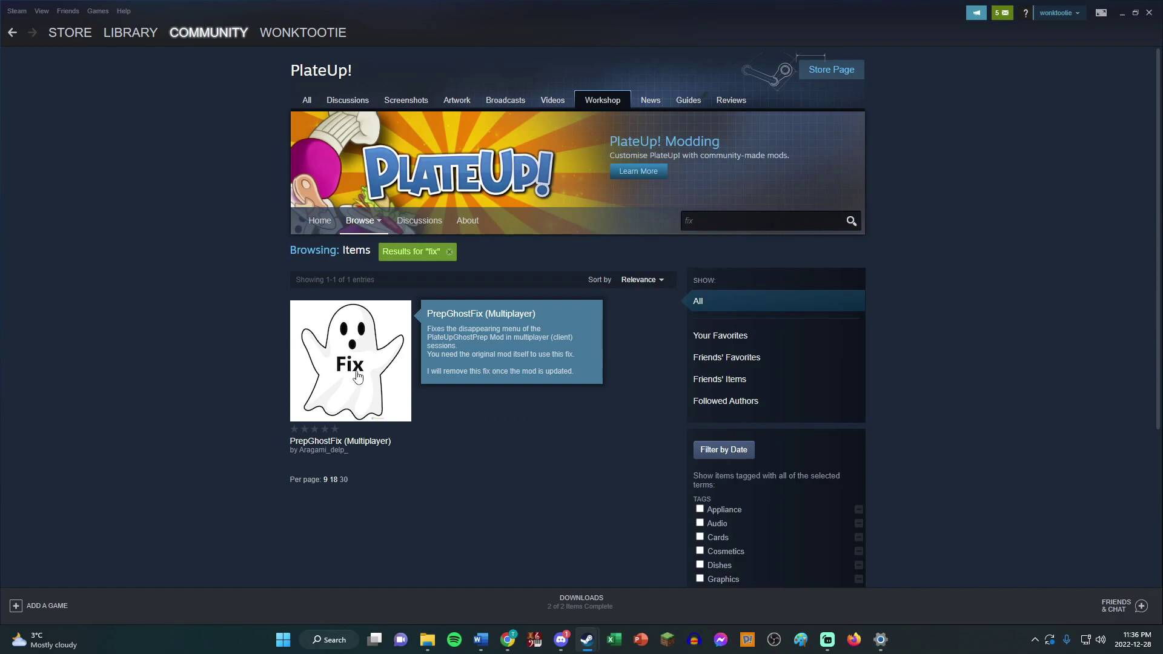
pyautogui.click(357, 375)
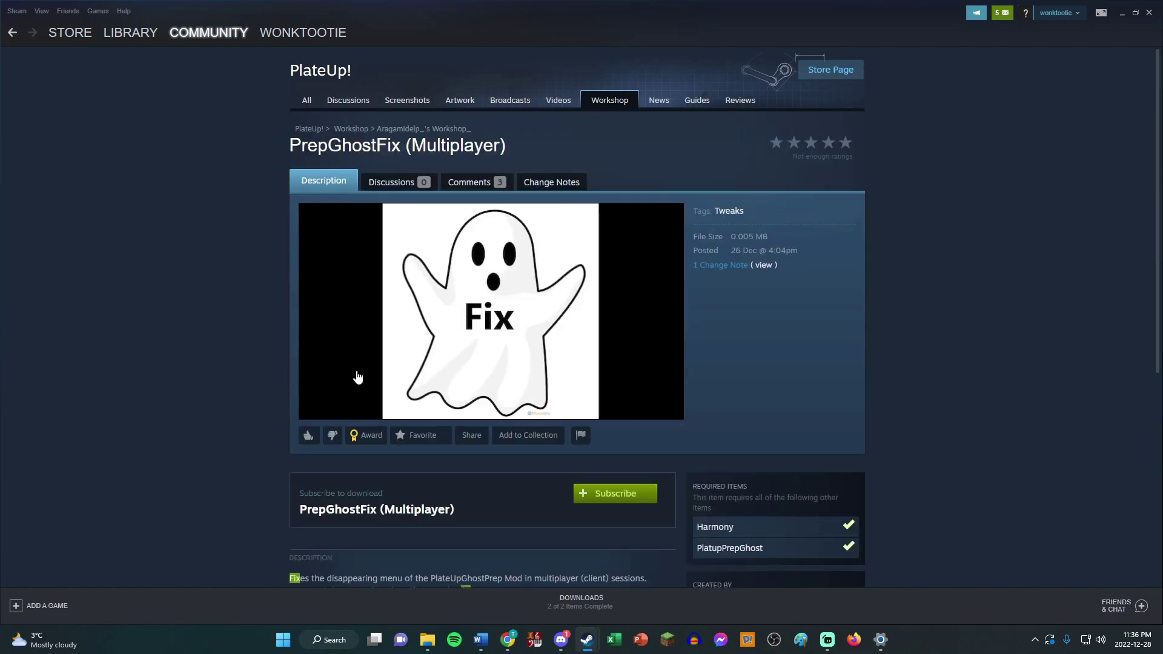
pyautogui.click(632, 494)
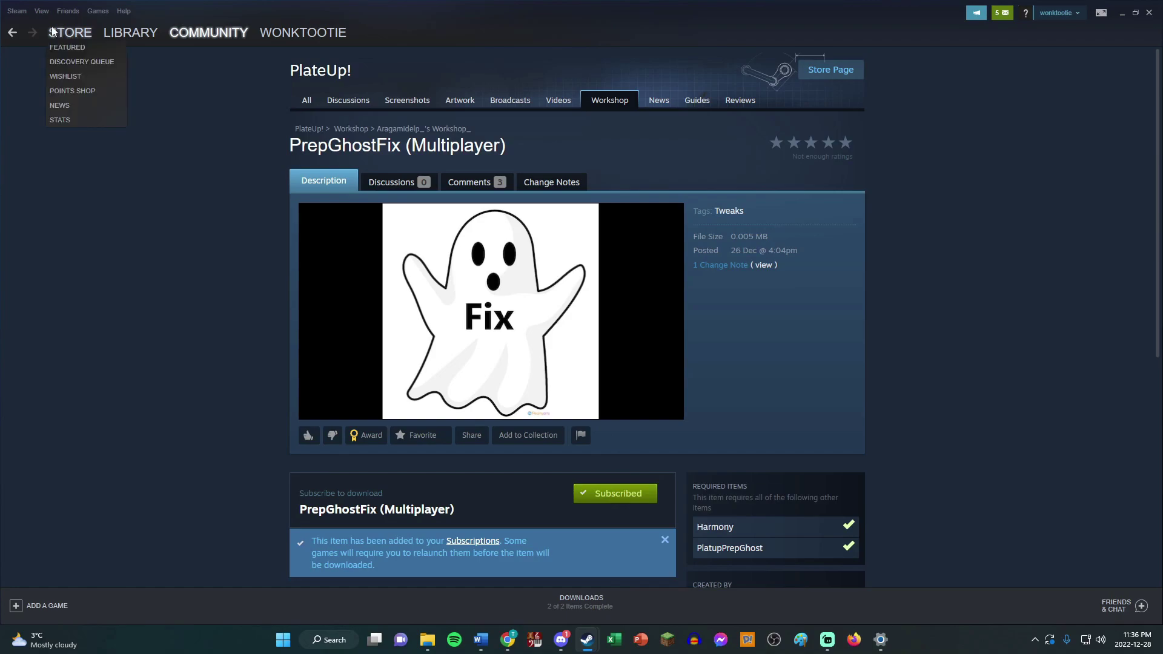
# - Search the PlateUp! Workshop for "coffee" and subscribe to CoffeeAutomationHotfix
pyautogui.click(12, 32)
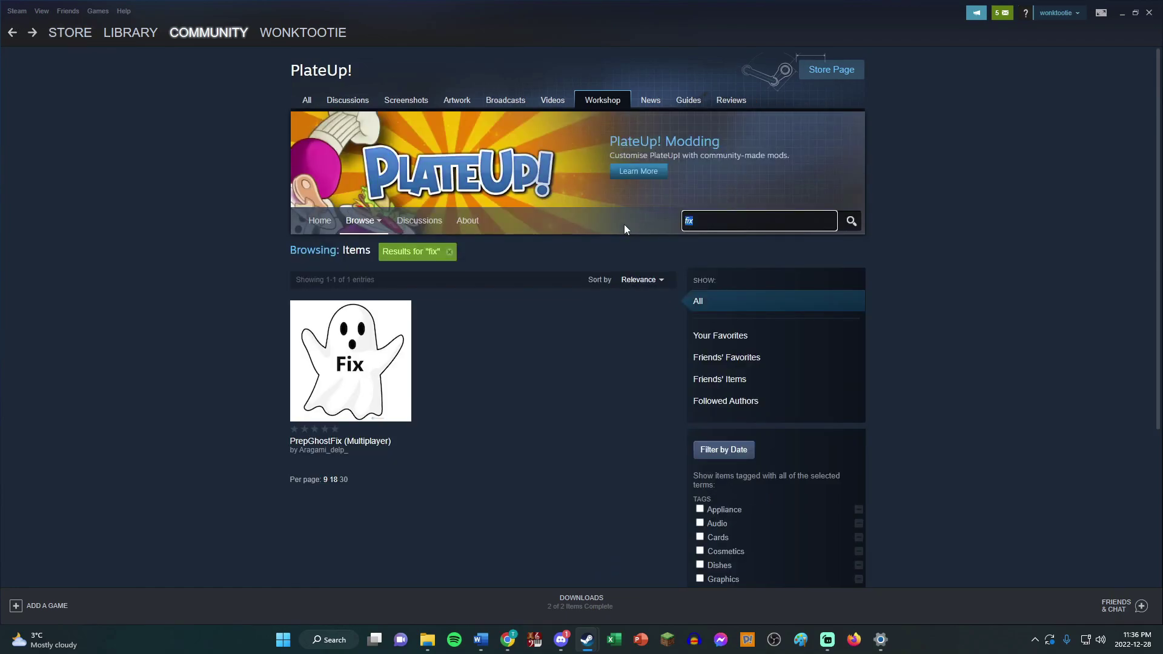
pyautogui.write('coffee')
pyautogui.press('Return')
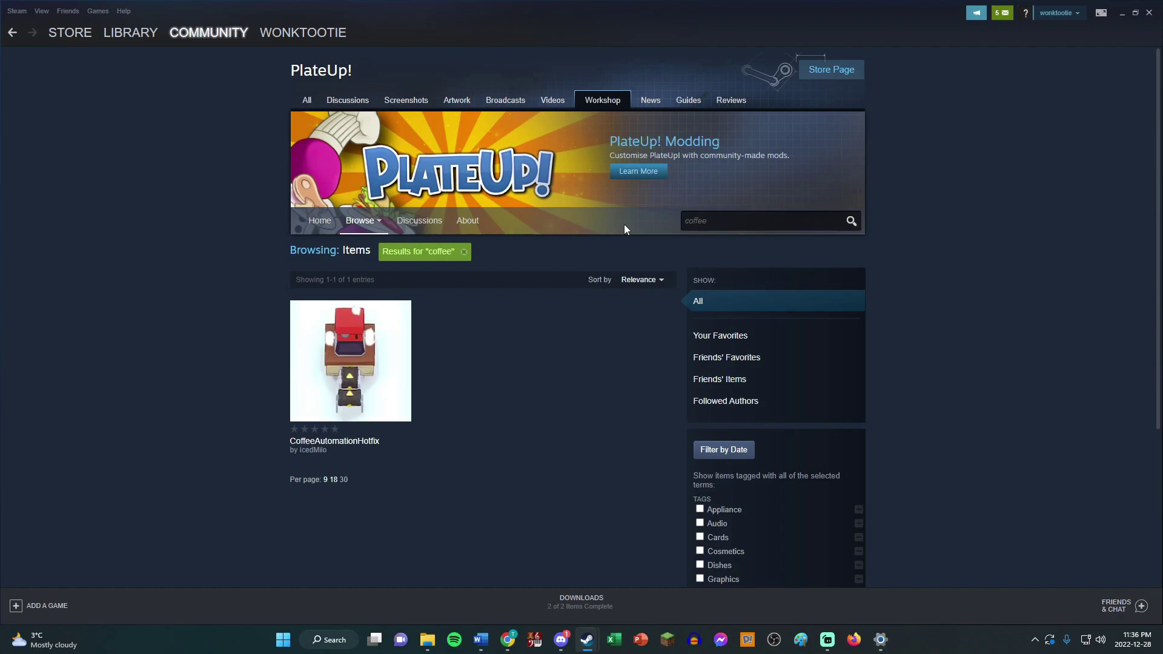
pyautogui.click(355, 352)
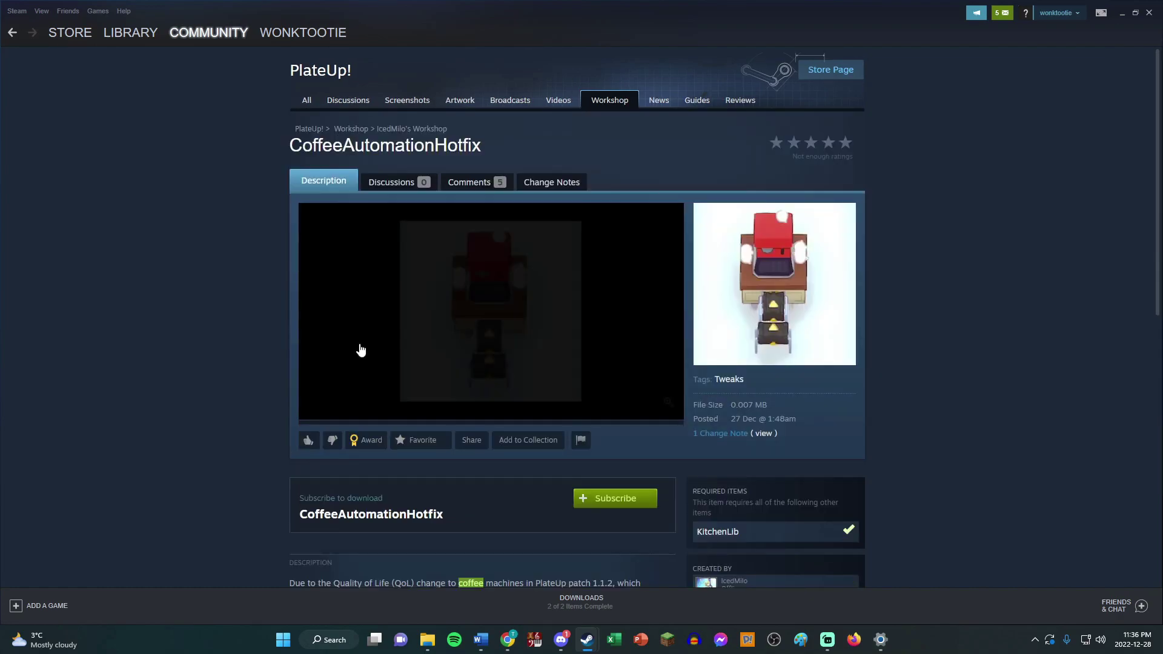
pyautogui.click(630, 514)
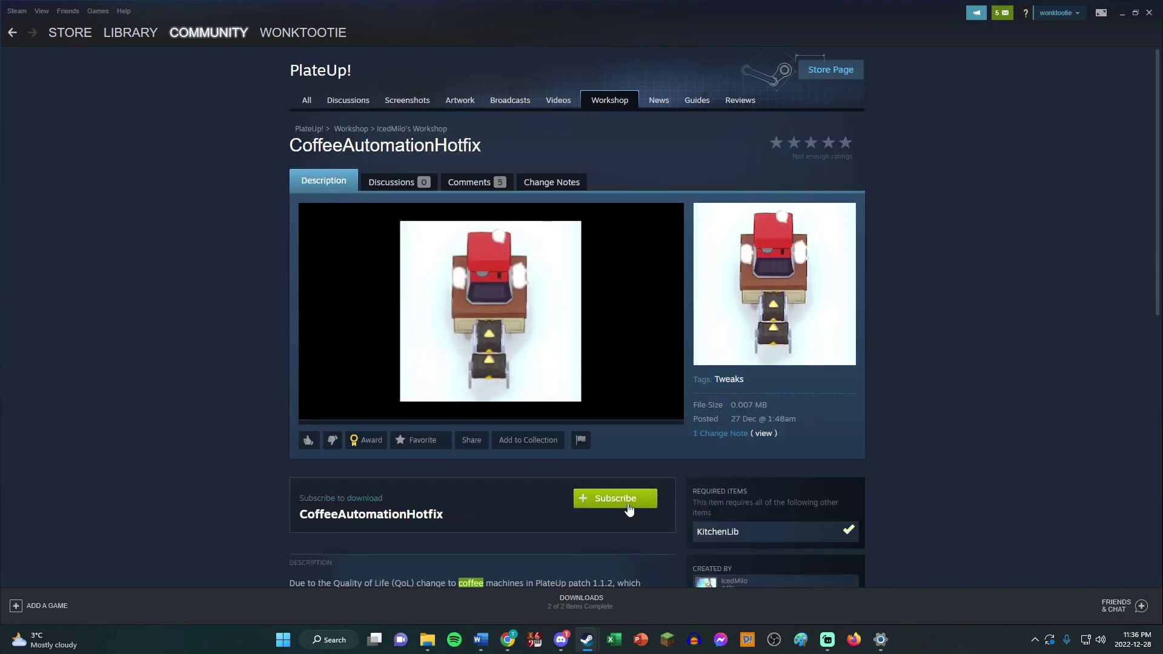
# - Return to the Workshop search, look up "mmo" and subscribe to MMO Kitchen
pyautogui.click(11, 34)
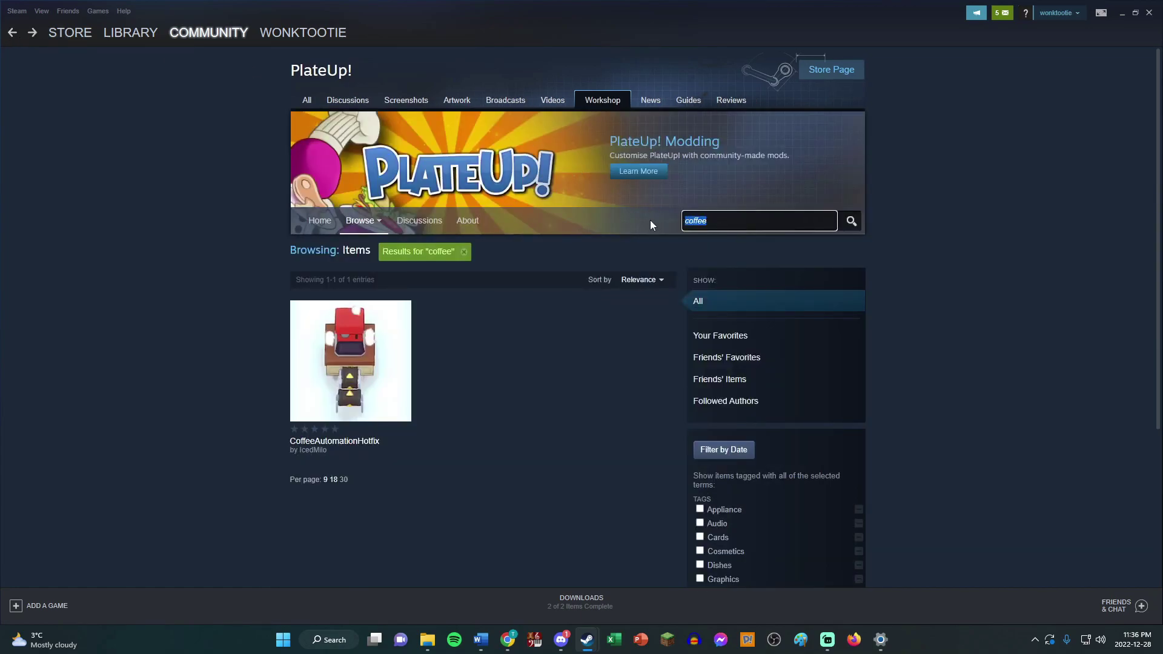
pyautogui.press('BackSpace')
pyautogui.write('mmo')
pyautogui.press('Return')
pyautogui.click(339, 394)
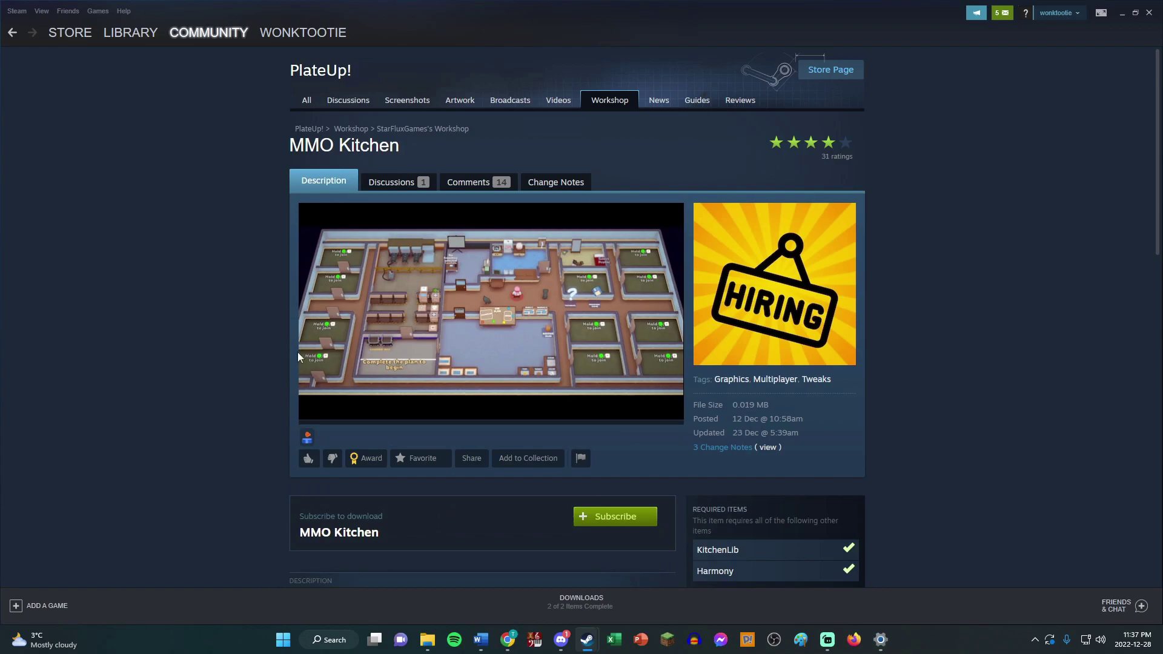
pyautogui.click(610, 525)
# - Search the Workshop for "new card" and open the New Card Every Day item page
pyautogui.hotkey('alt', 'Left')
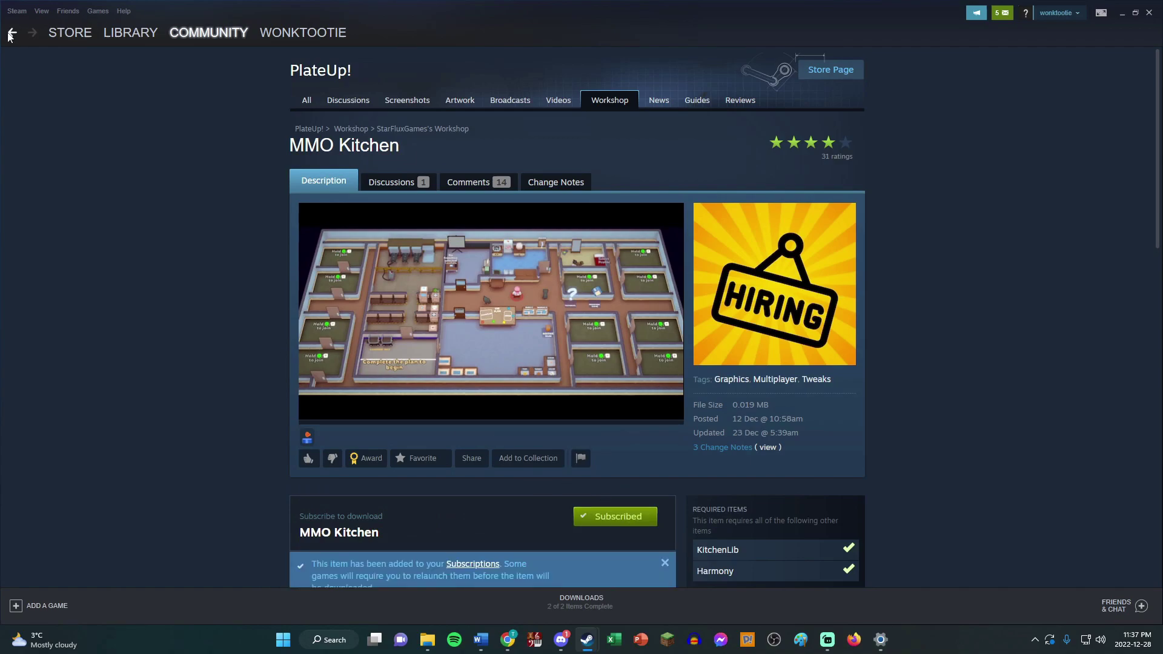
pyautogui.click(748, 229)
pyautogui.hotkey('ctrl', 'a')
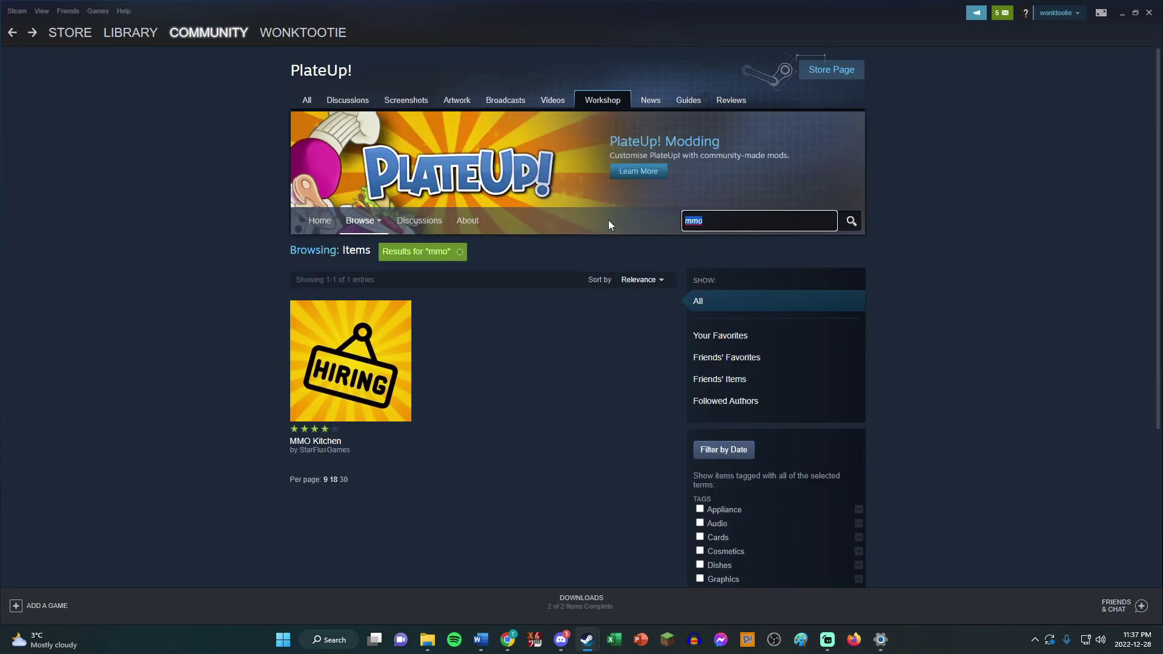
pyautogui.press('BackSpace')
pyautogui.write('new card')
pyautogui.press('Return')
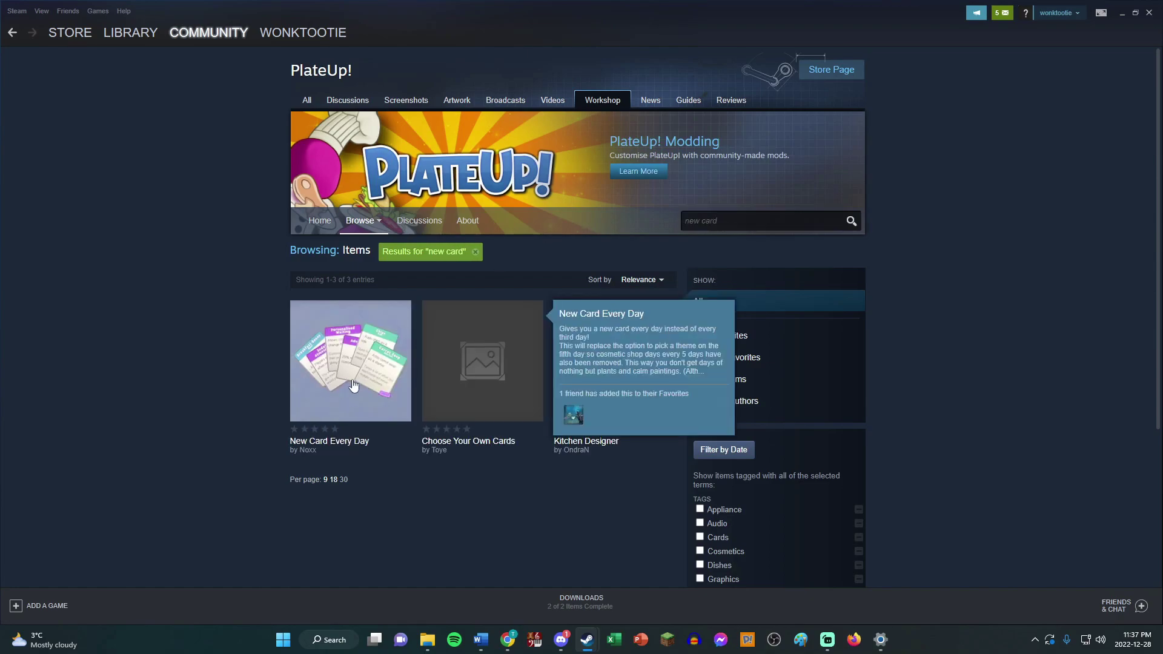
pyautogui.click(356, 380)
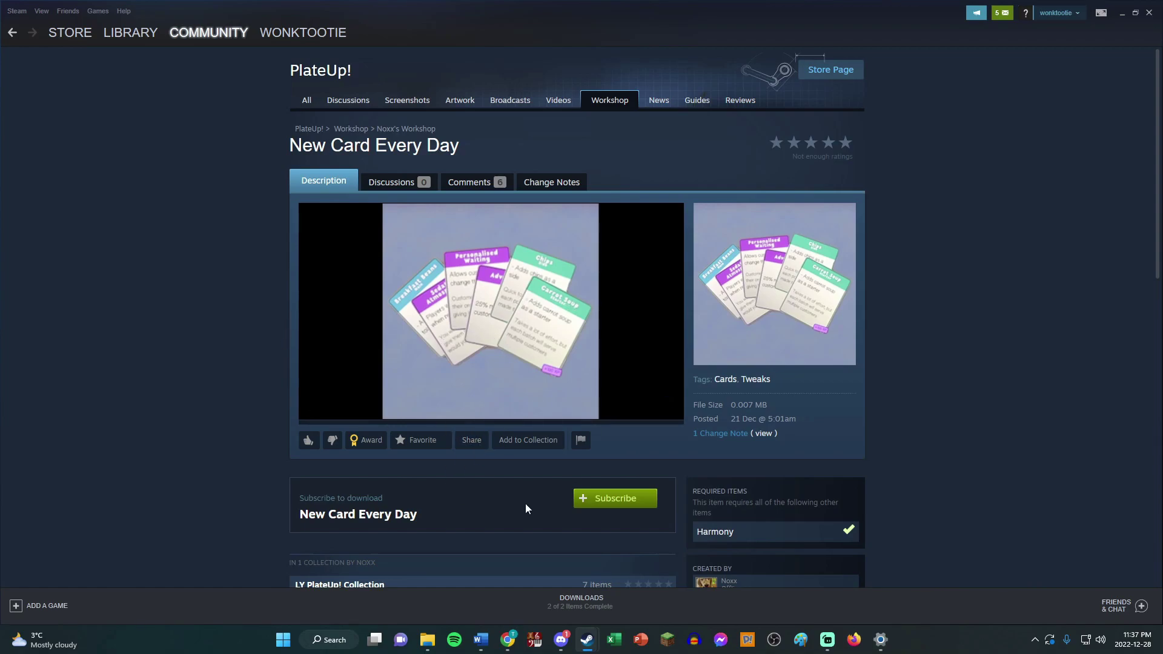
# - Search the Workshop for "kitchen designer" and open the Kitchen Designer item page
pyautogui.click(13, 32)
pyautogui.click(758, 222)
pyautogui.hotkey('ctrl', 'a')
pyautogui.write('kitche')
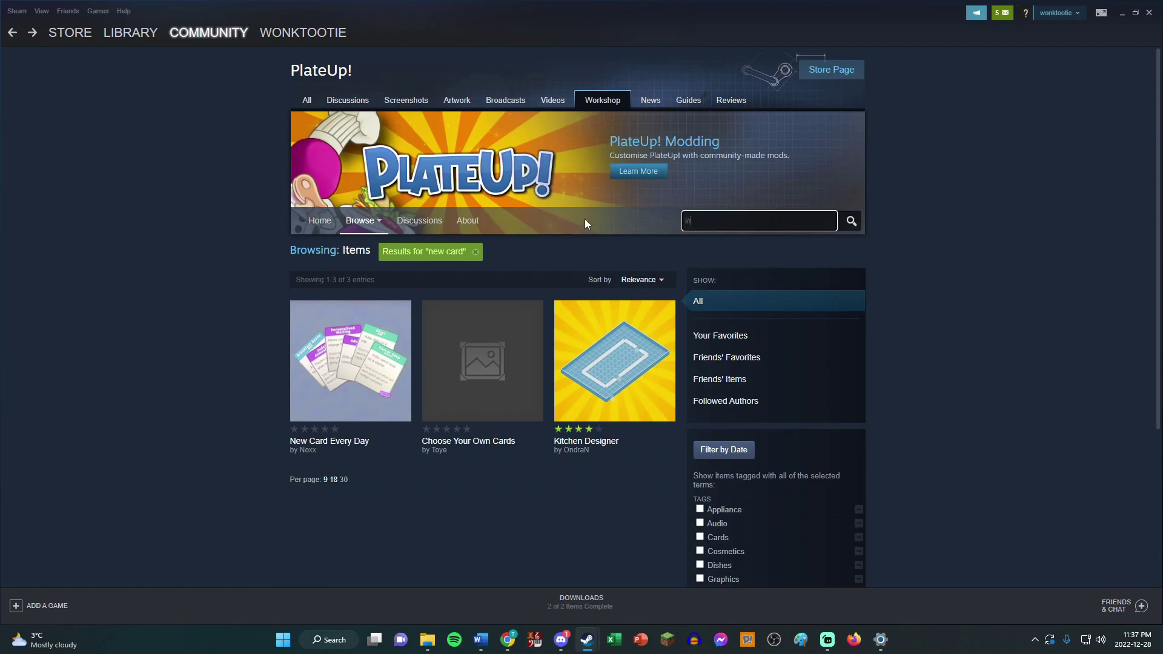
pyautogui.write('designer')
pyautogui.press('Return')
pyautogui.click(332, 380)
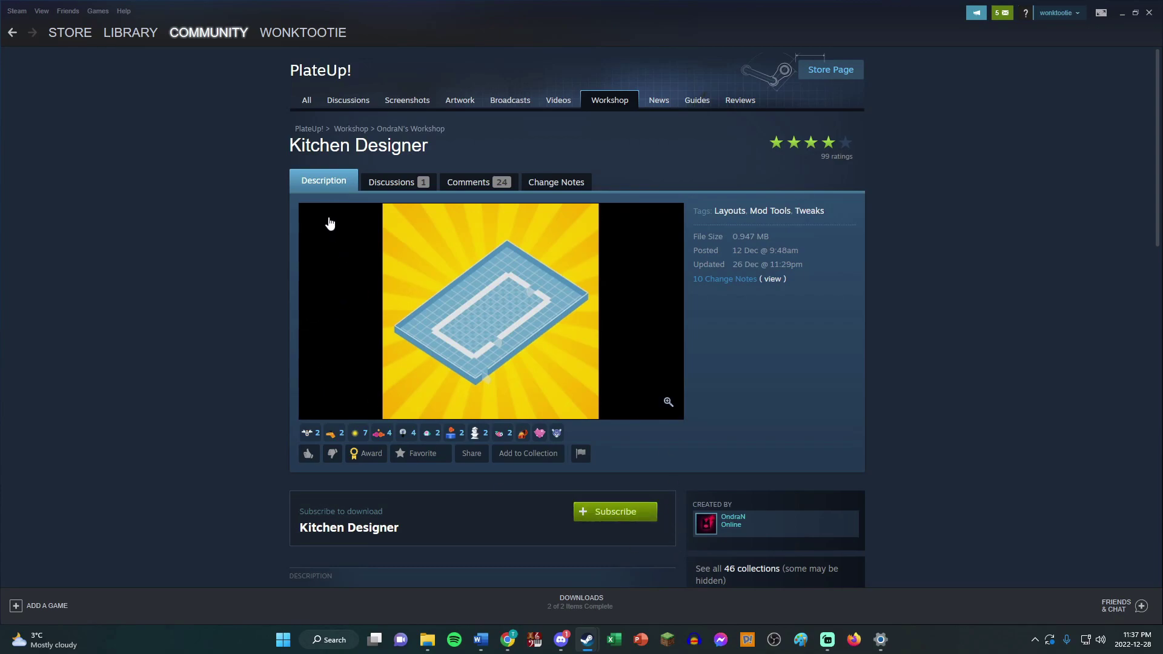
# - Leave the Kitchen Designer page and open the list of subscribed PlateUp! Workshop items
pyautogui.click(21, 34)
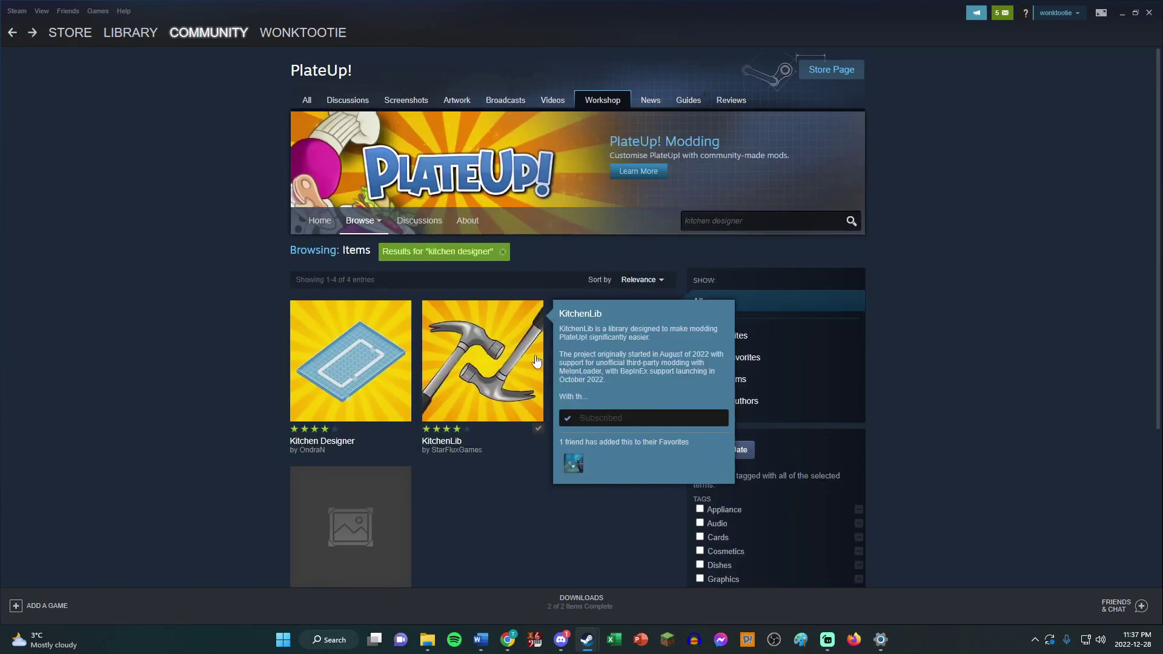
pyautogui.click(313, 103)
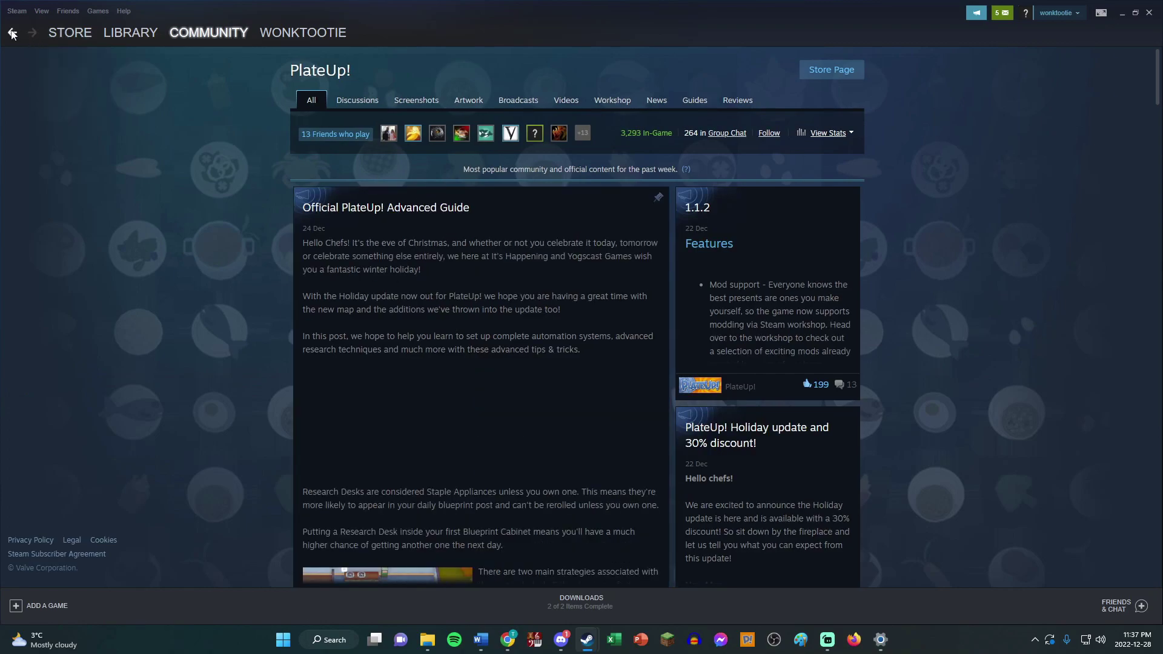
pyautogui.click(12, 33)
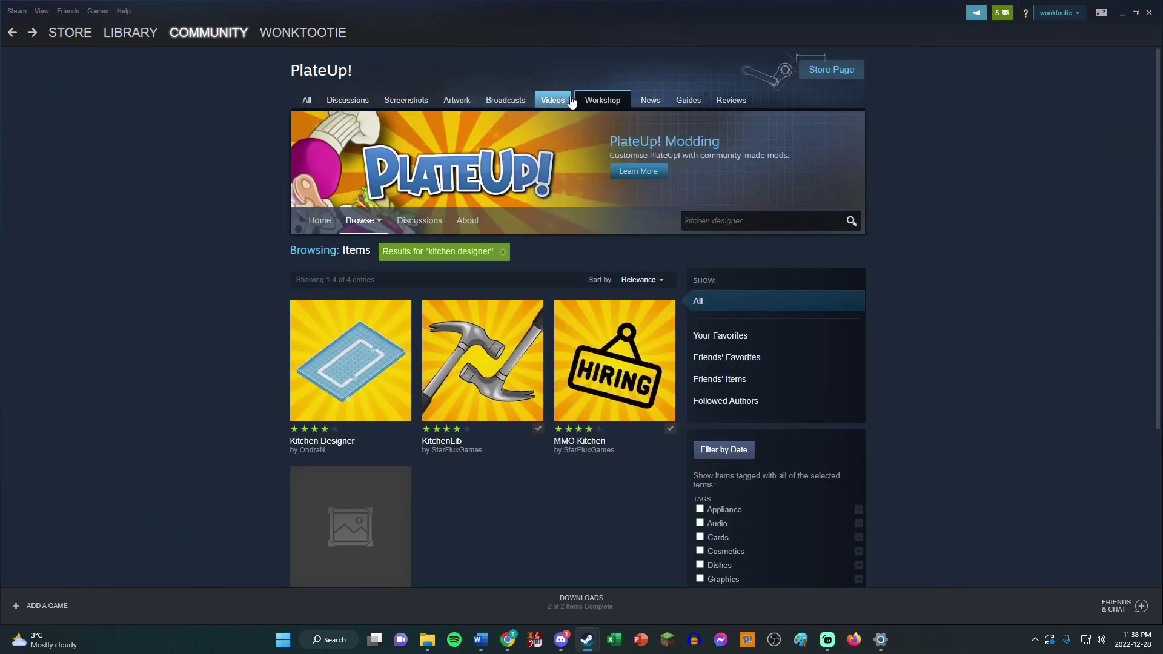
pyautogui.click(591, 102)
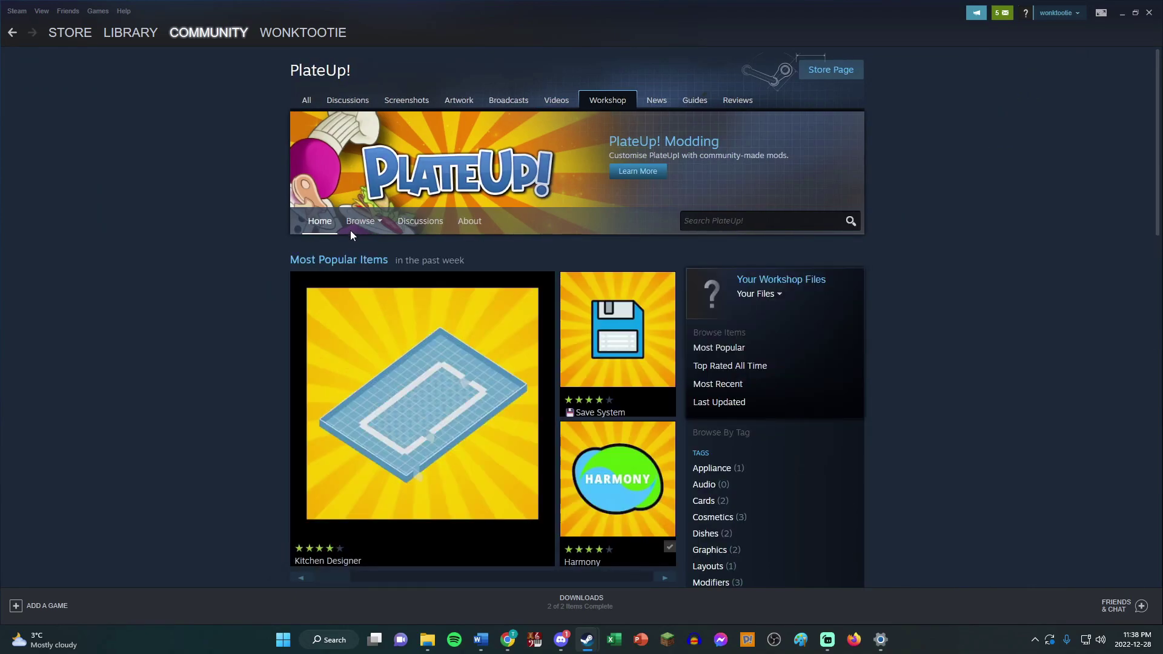
pyautogui.moveTo(374, 225)
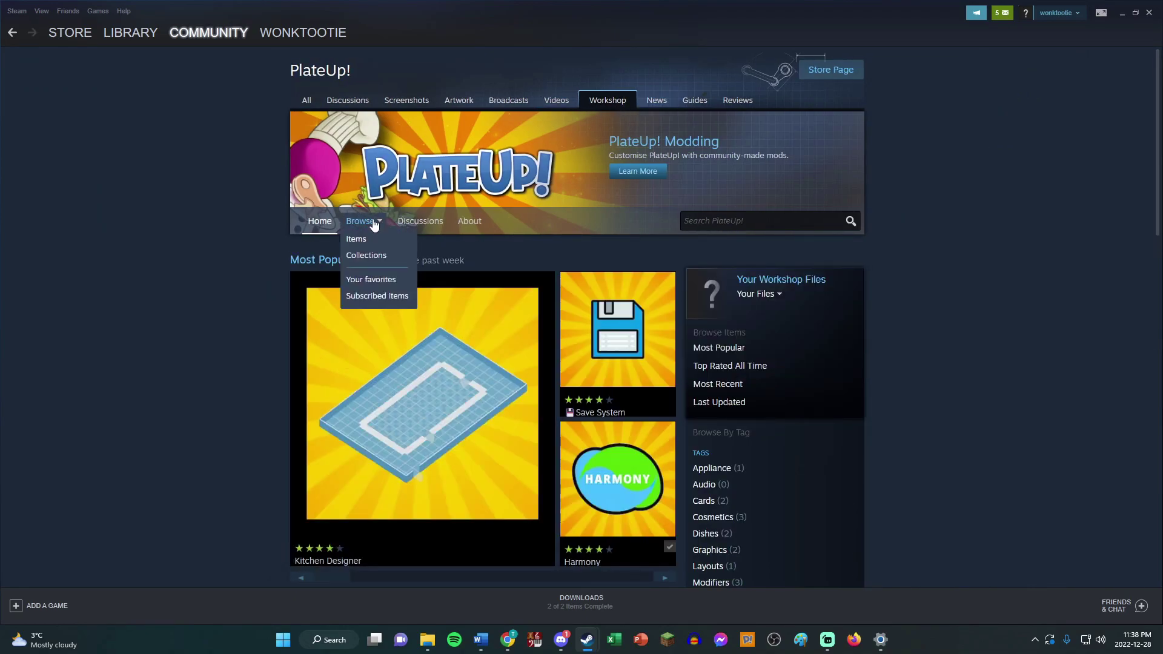
pyautogui.click(391, 297)
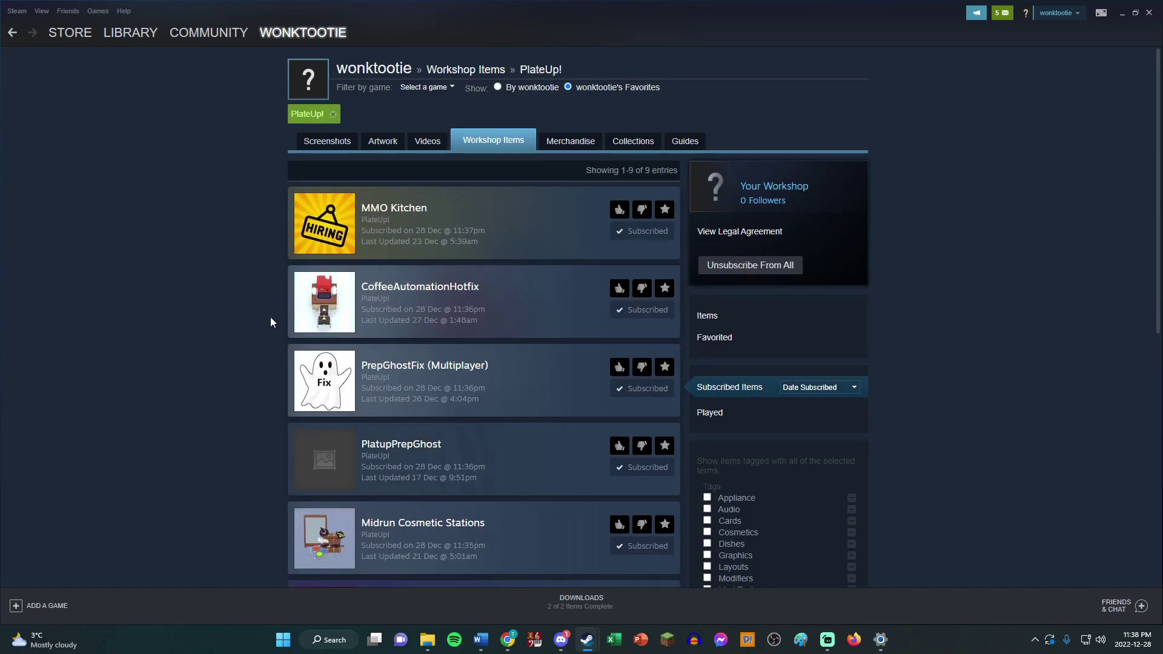
# - Review the whole list of subscribed PlateUp! mods to check which ones are installed
pyautogui.scroll(-1, 503, 155)
pyautogui.scroll(-5, 506, 242)
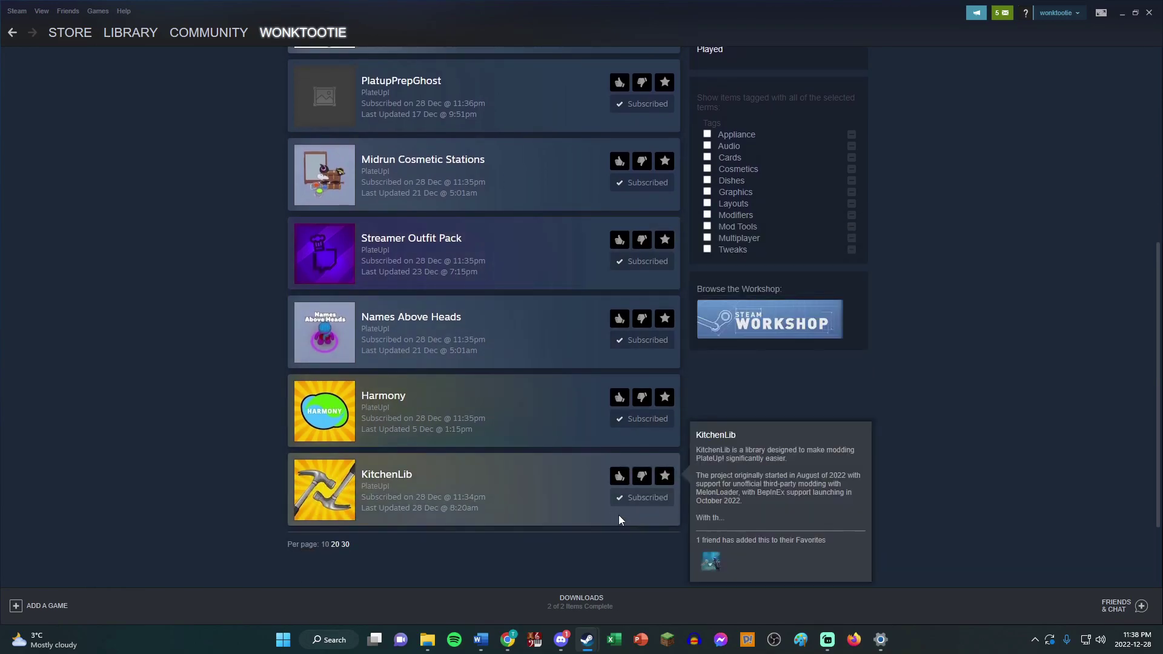
pyautogui.scroll(1, 255, 478)
pyautogui.scroll(5, 256, 478)
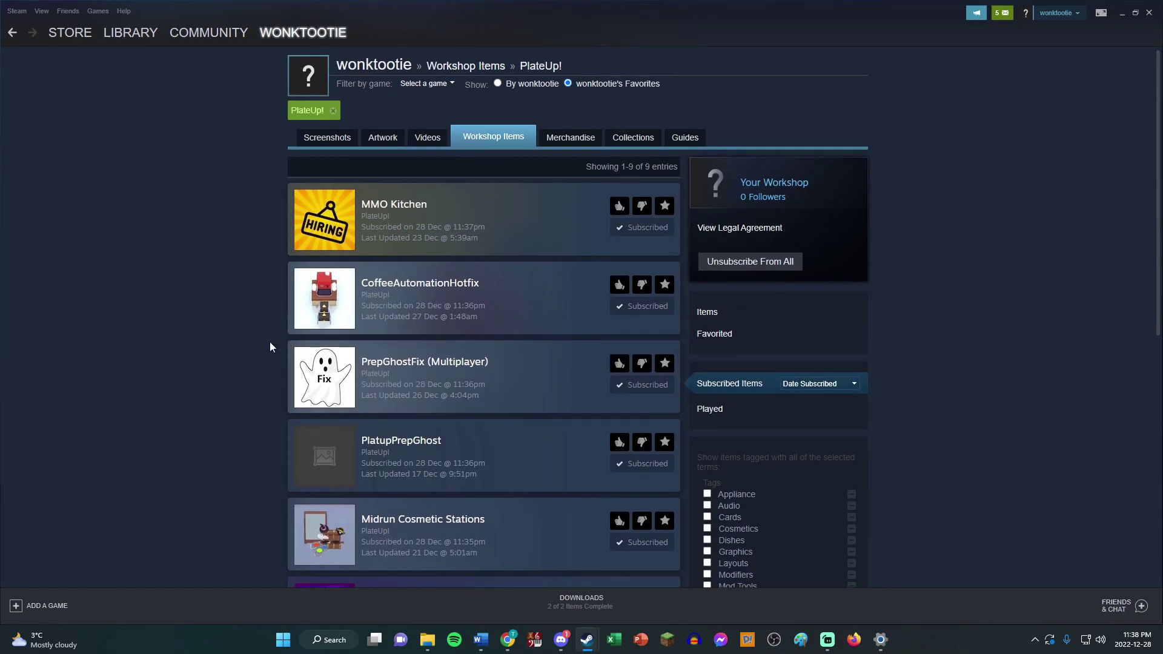
pyautogui.scroll(-5, 270, 342)
pyautogui.scroll(1, 270, 342)
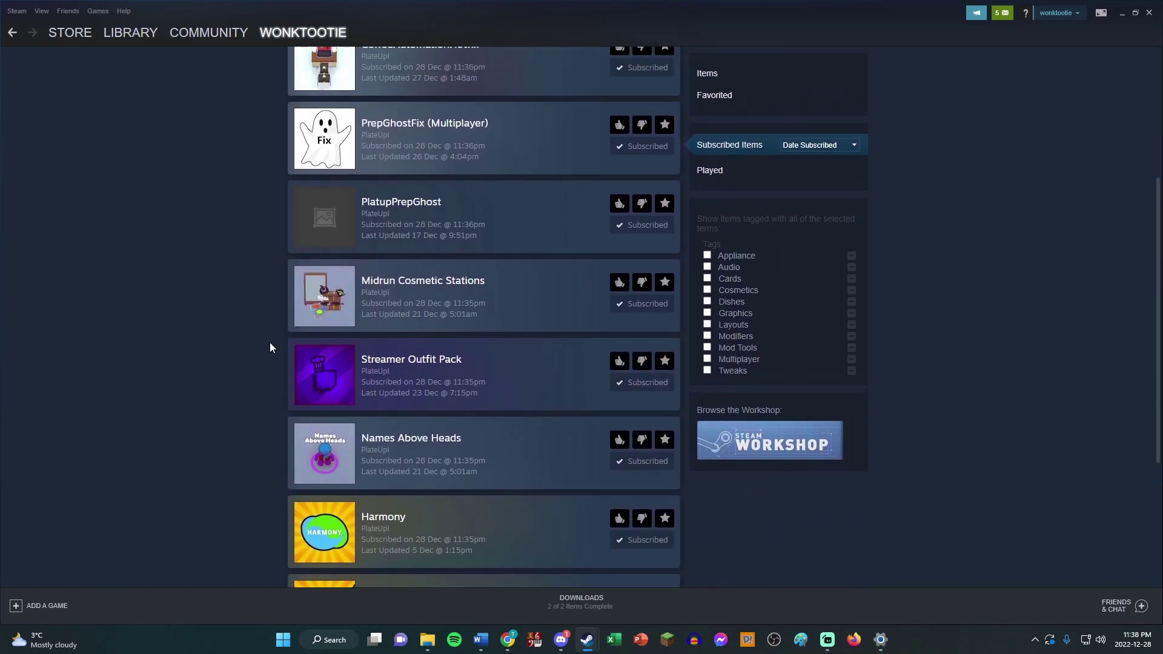
pyautogui.scroll(3, 271, 343)
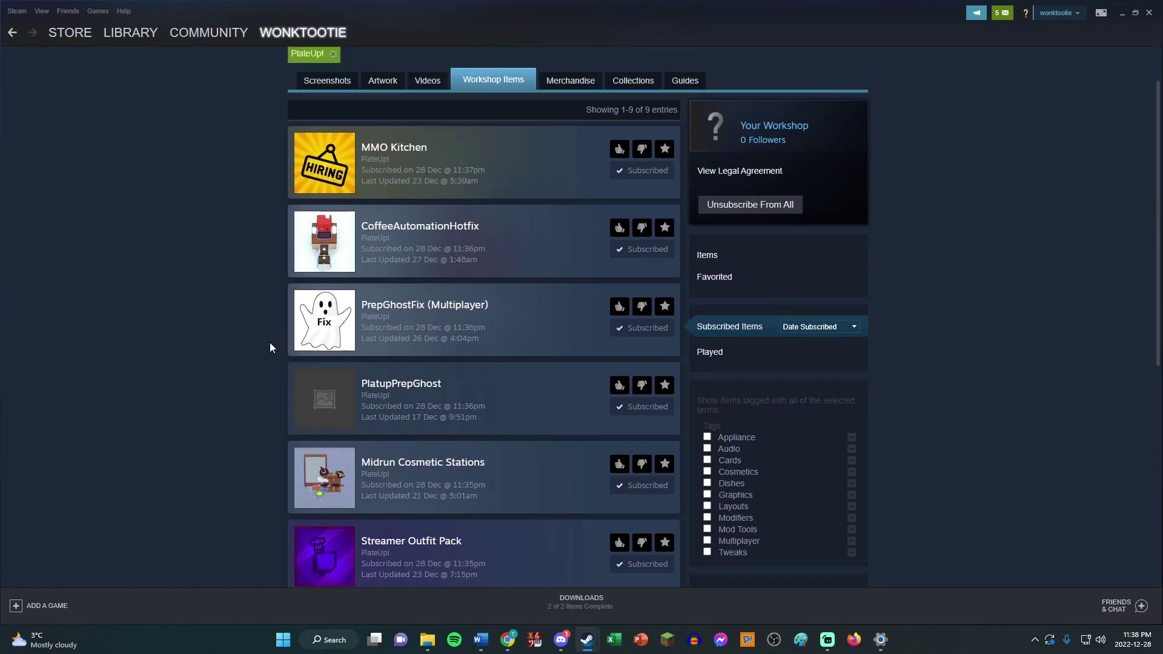